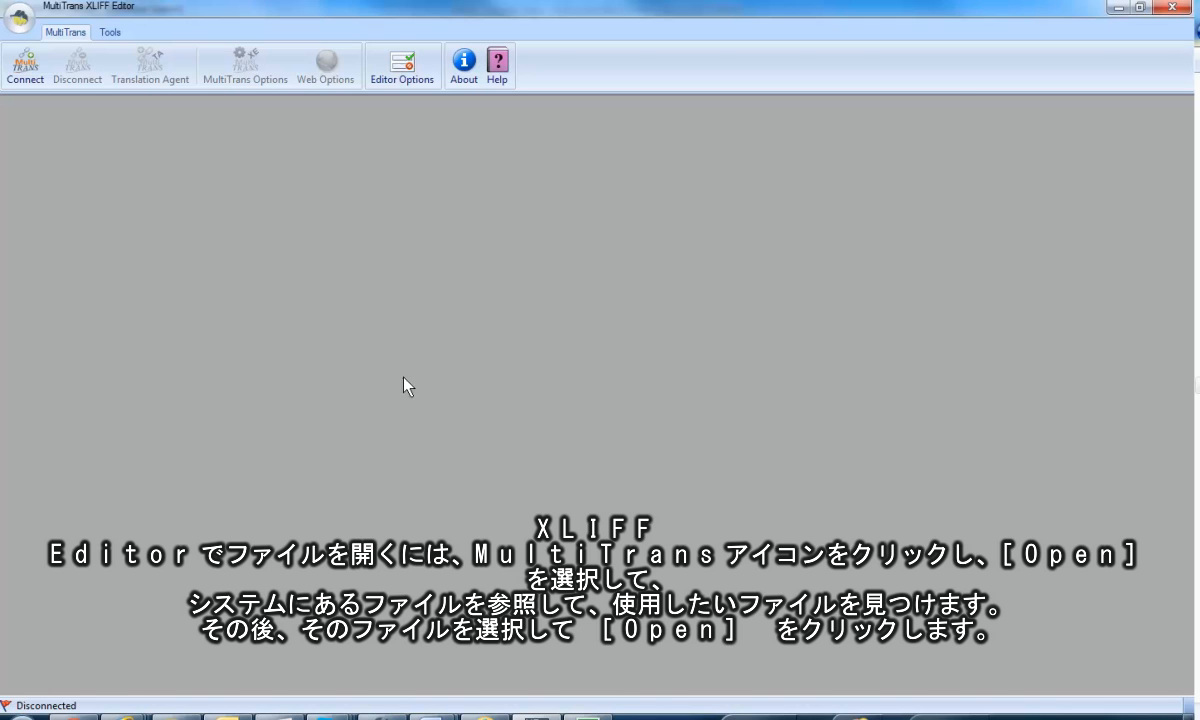
# Open TranslationAgent.docx from the Sample Documents folder.
pyautogui.click(19, 20)
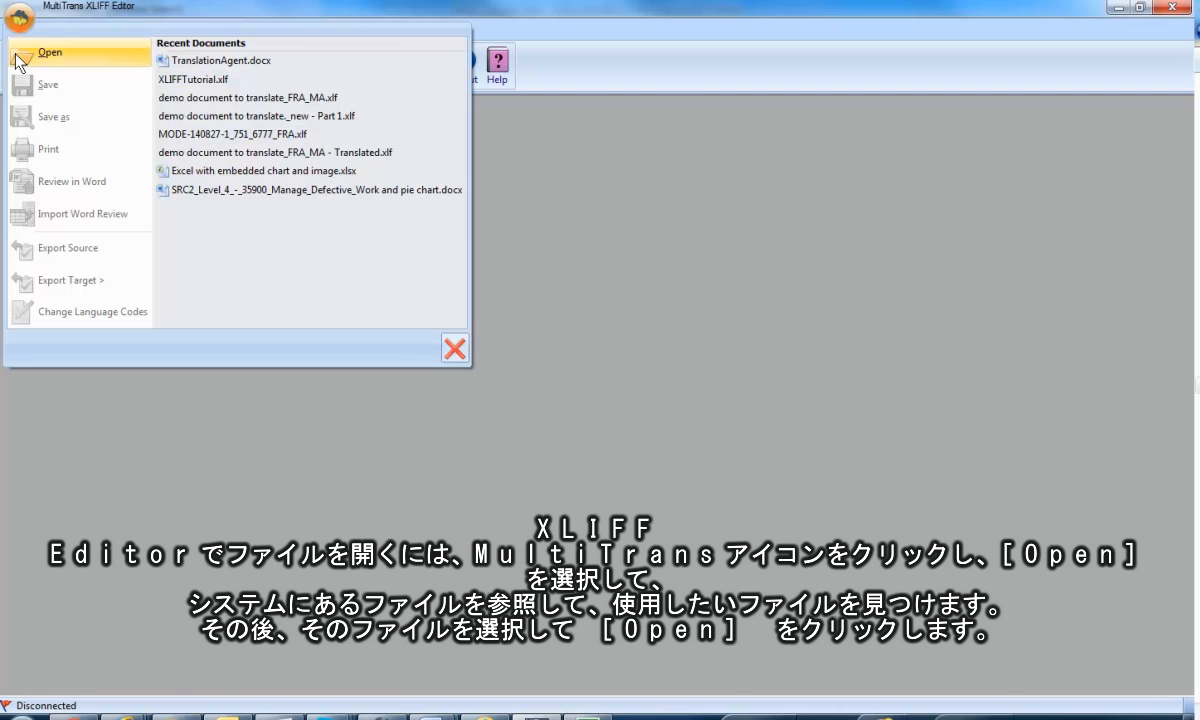
pyautogui.click(20, 60)
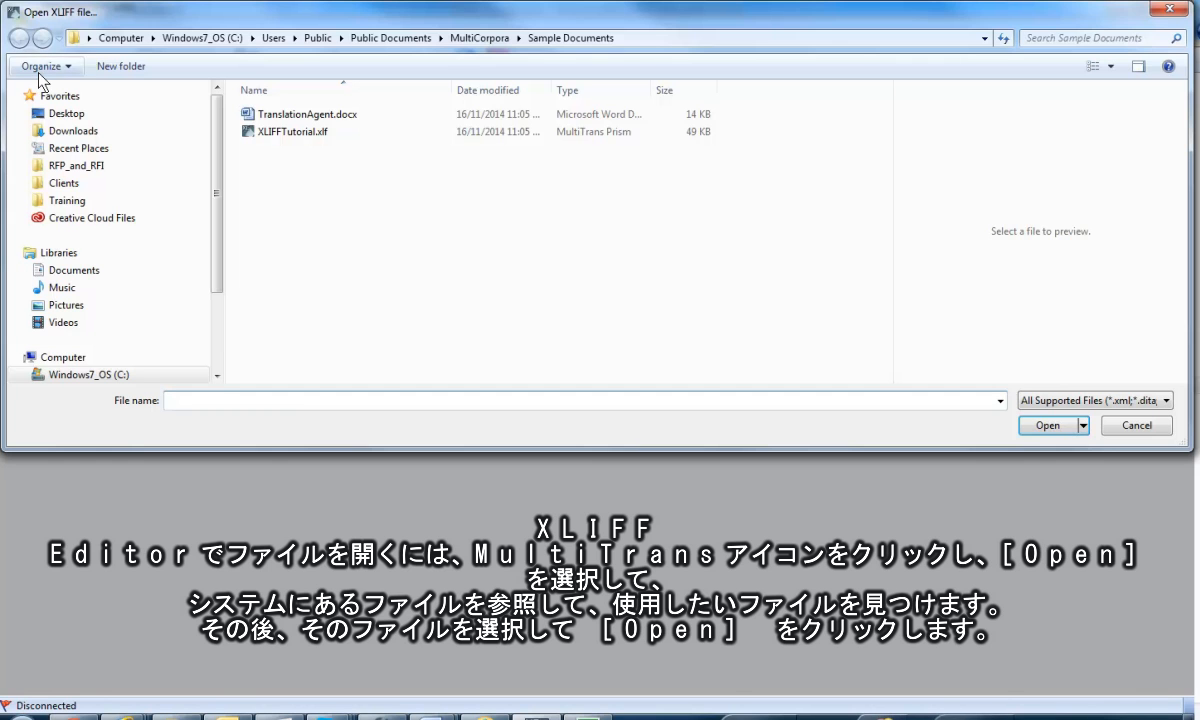
pyautogui.click(296, 118)
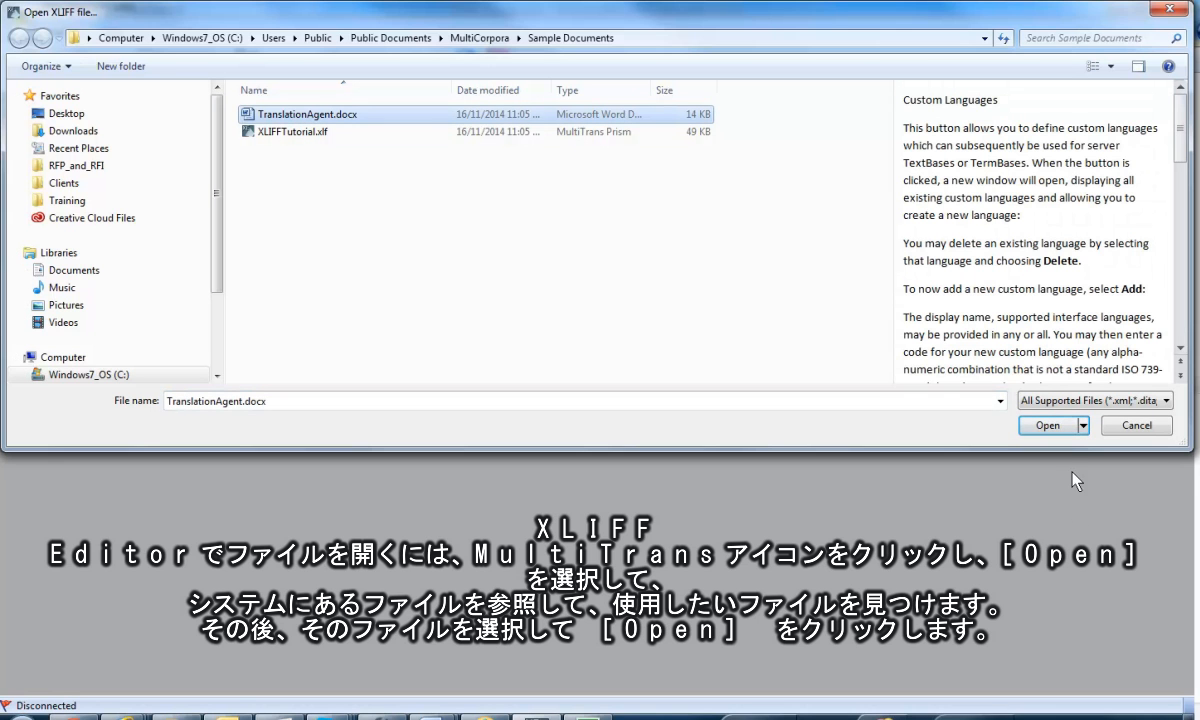
pyautogui.click(1047, 425)
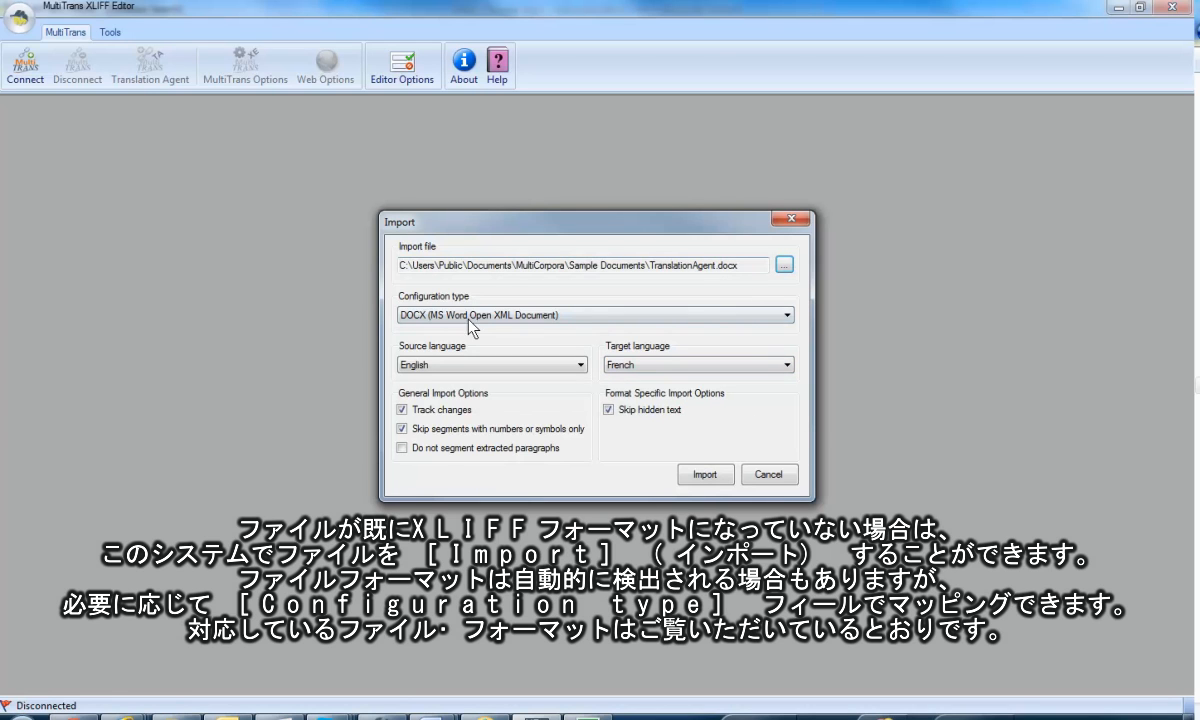
# Review the supported configuration types and import the file as DOCX (MS Word Open XML Document), with English source and French target.
pyautogui.click(669, 317)
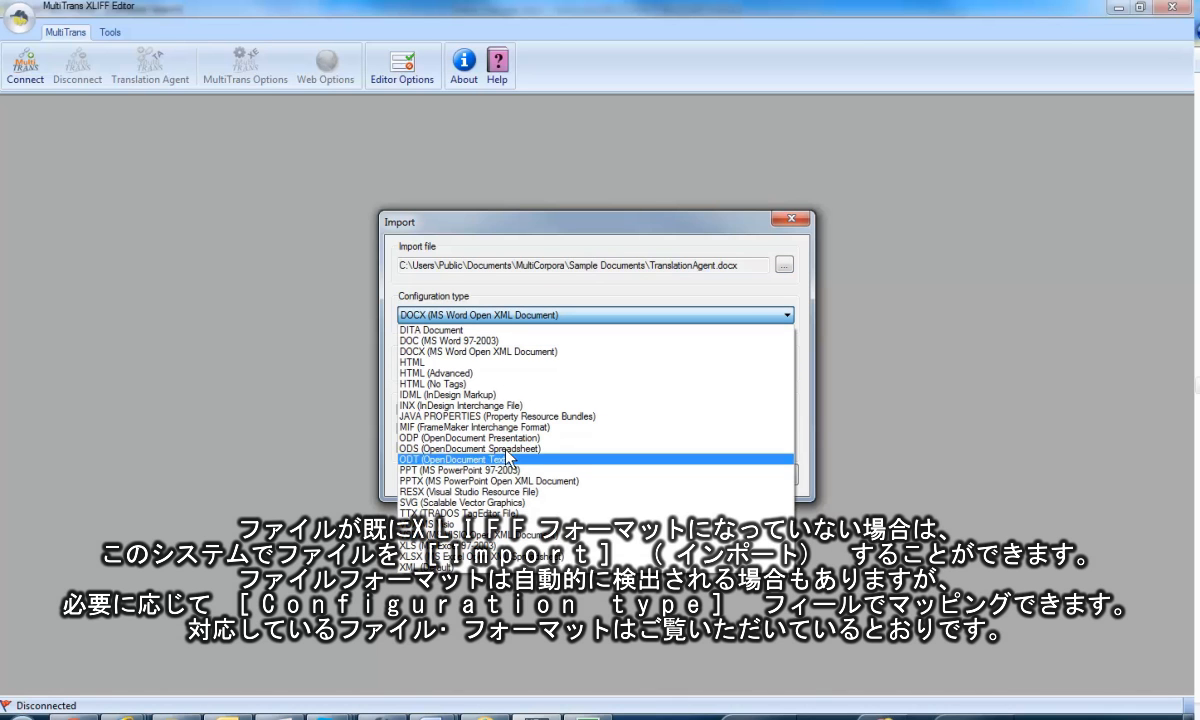
pyautogui.click(618, 290)
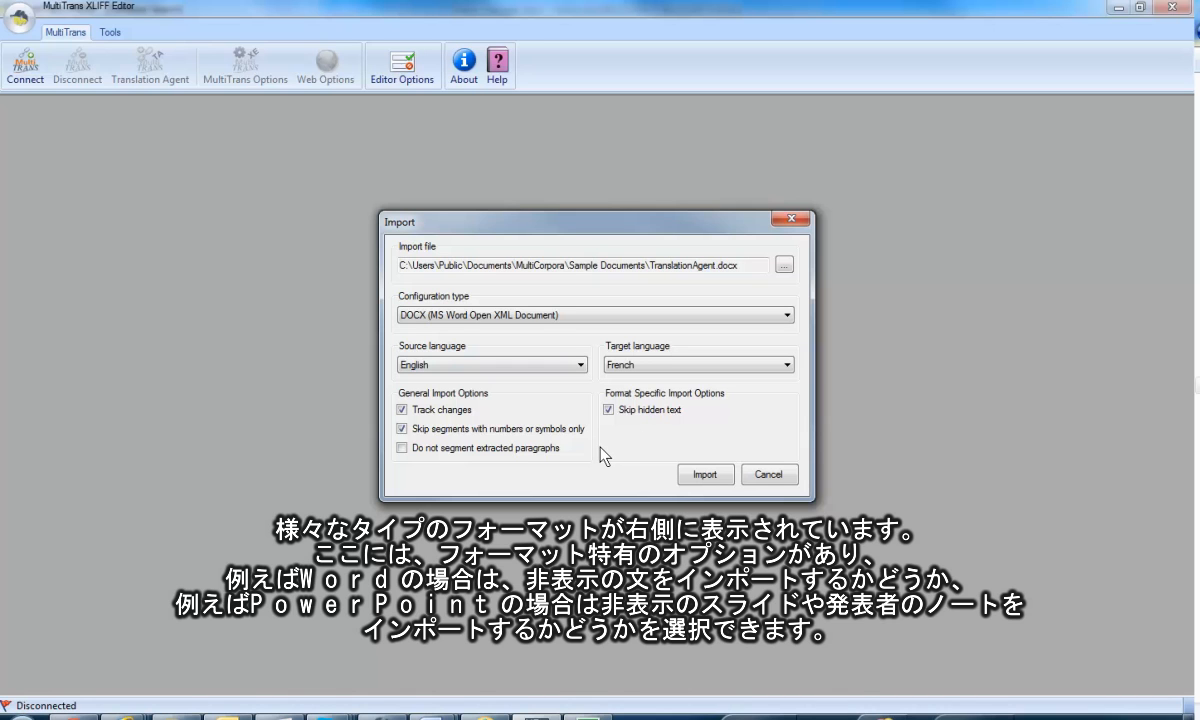
pyautogui.click(710, 478)
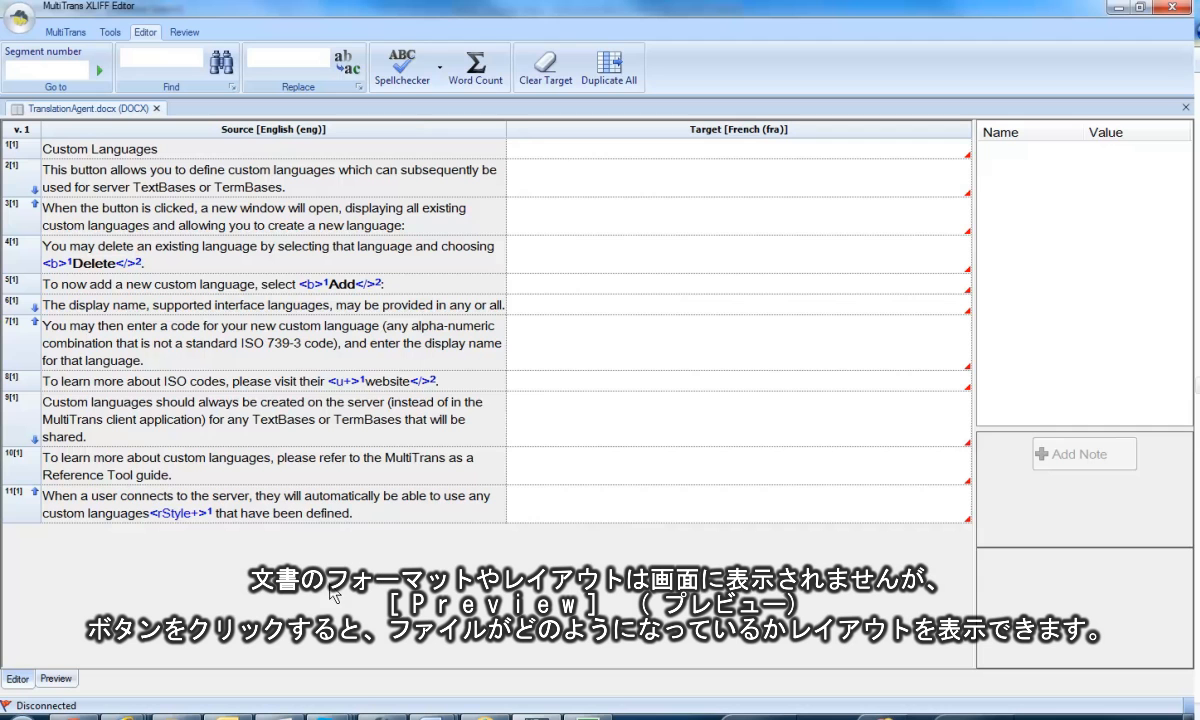
# Preview the source and target document layouts, slightly widening the target side, and return to the segment editor.
pyautogui.click(66, 679)
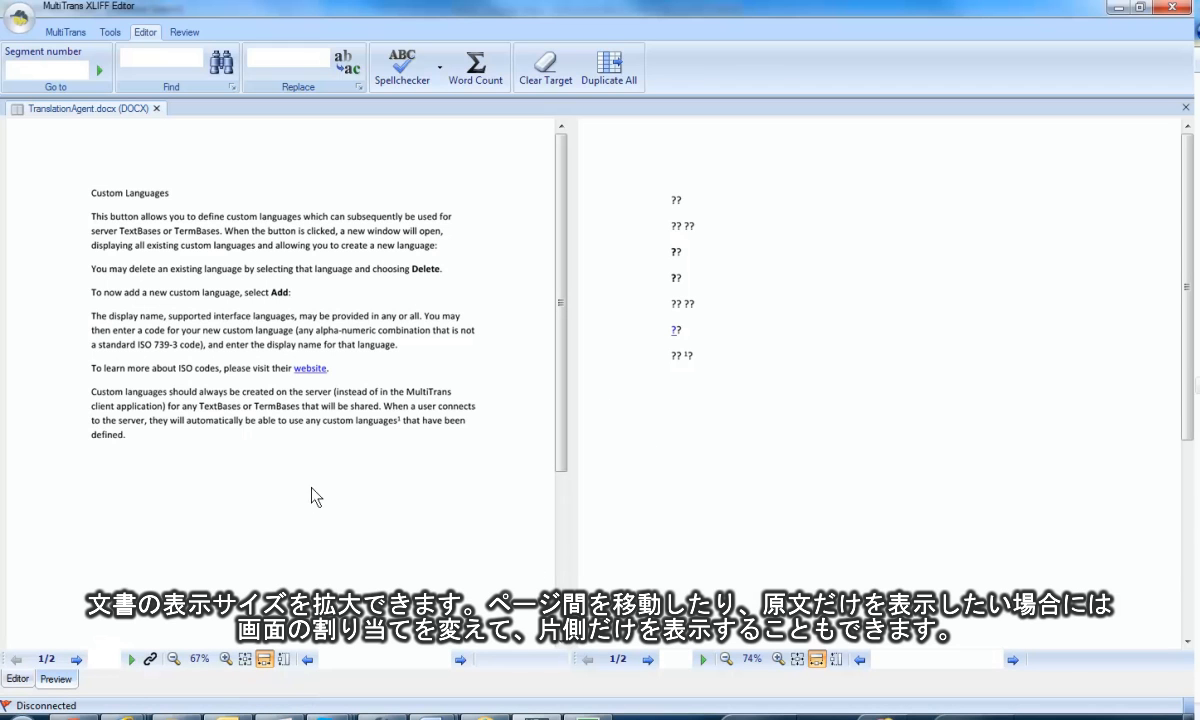
pyautogui.moveTo(570, 367)
pyautogui.mouseDown()
pyautogui.moveTo(581, 380)
pyautogui.moveTo(880, 382)
pyautogui.moveTo(520, 380)
pyautogui.moveTo(561, 377)
pyautogui.mouseUp()
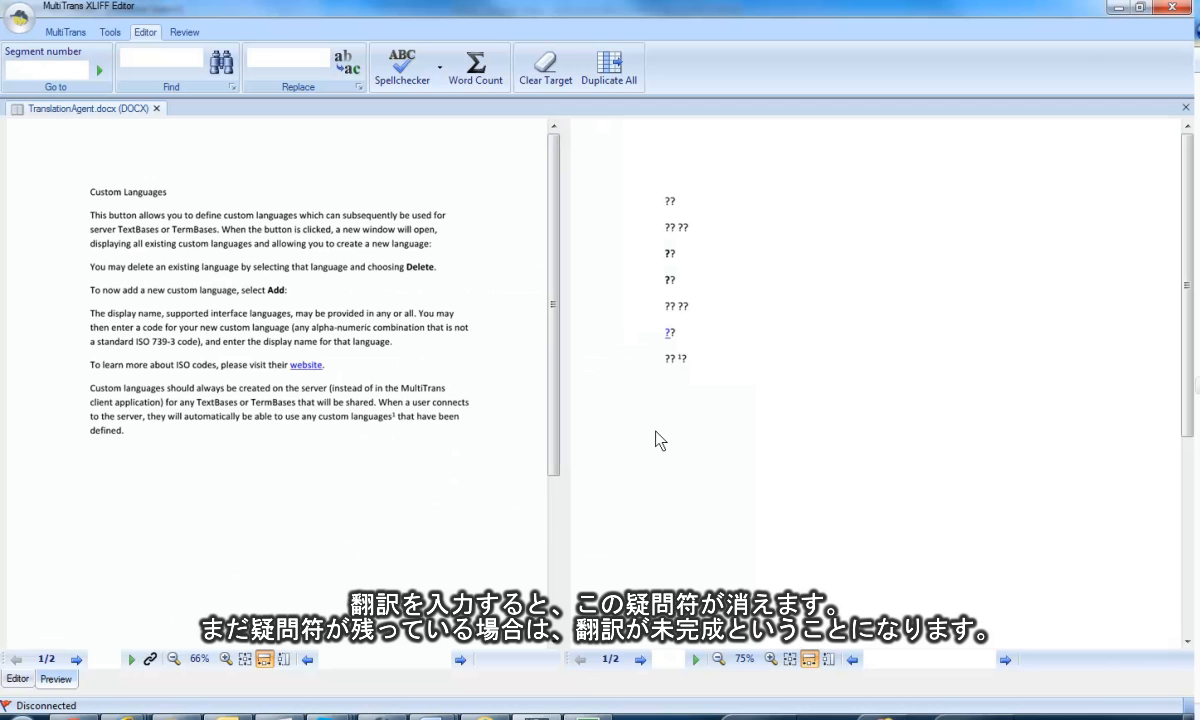
pyautogui.click(18, 679)
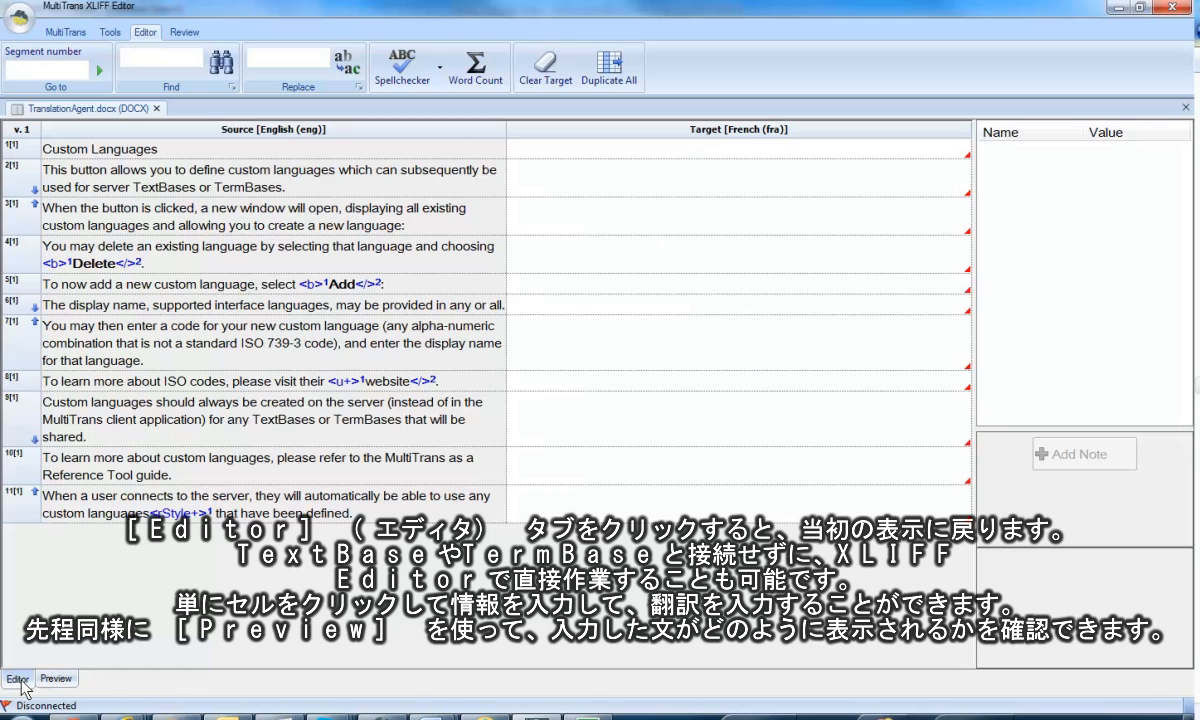
# Enter "my translation" as the French target of segment 1 and check it in the document preview.
pyautogui.click(570, 147)
pyautogui.write('m')
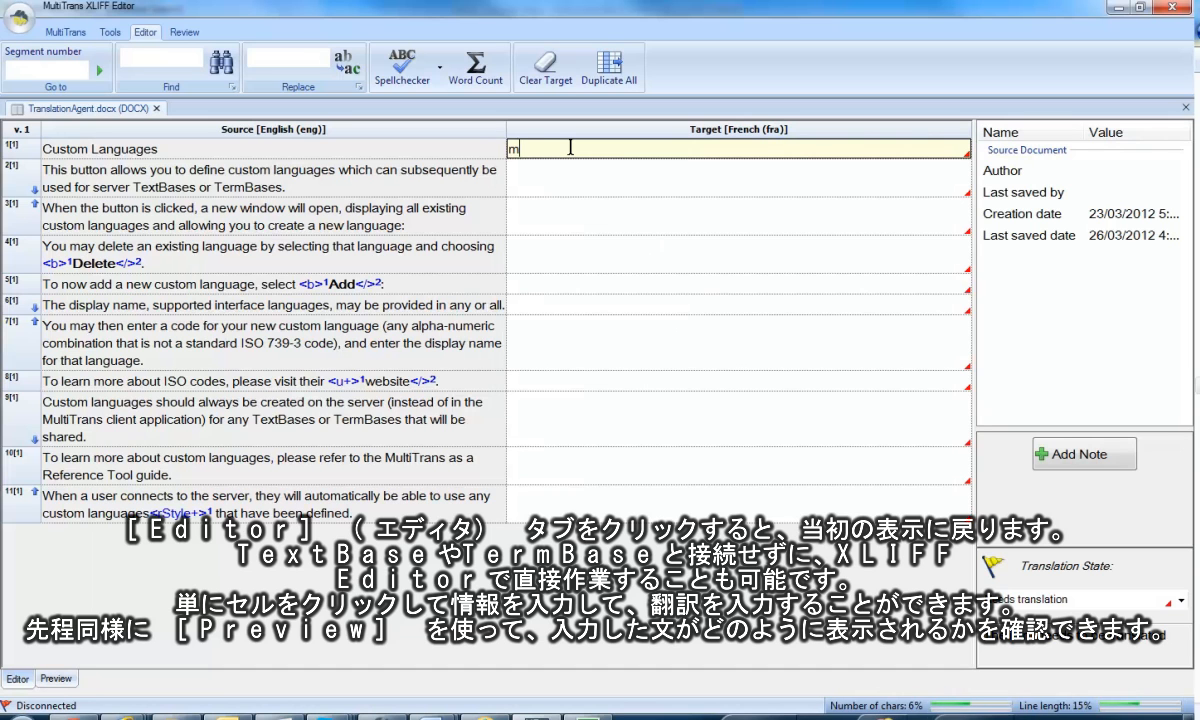
pyautogui.write('y translation')
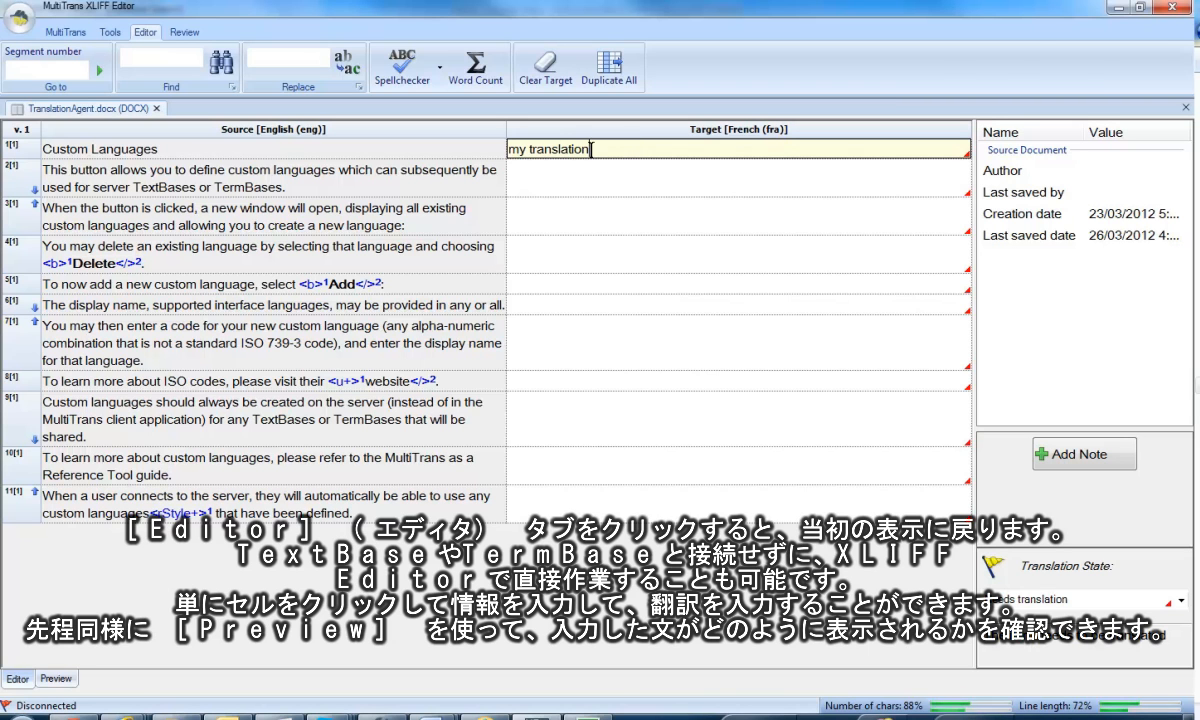
pyautogui.click(598, 186)
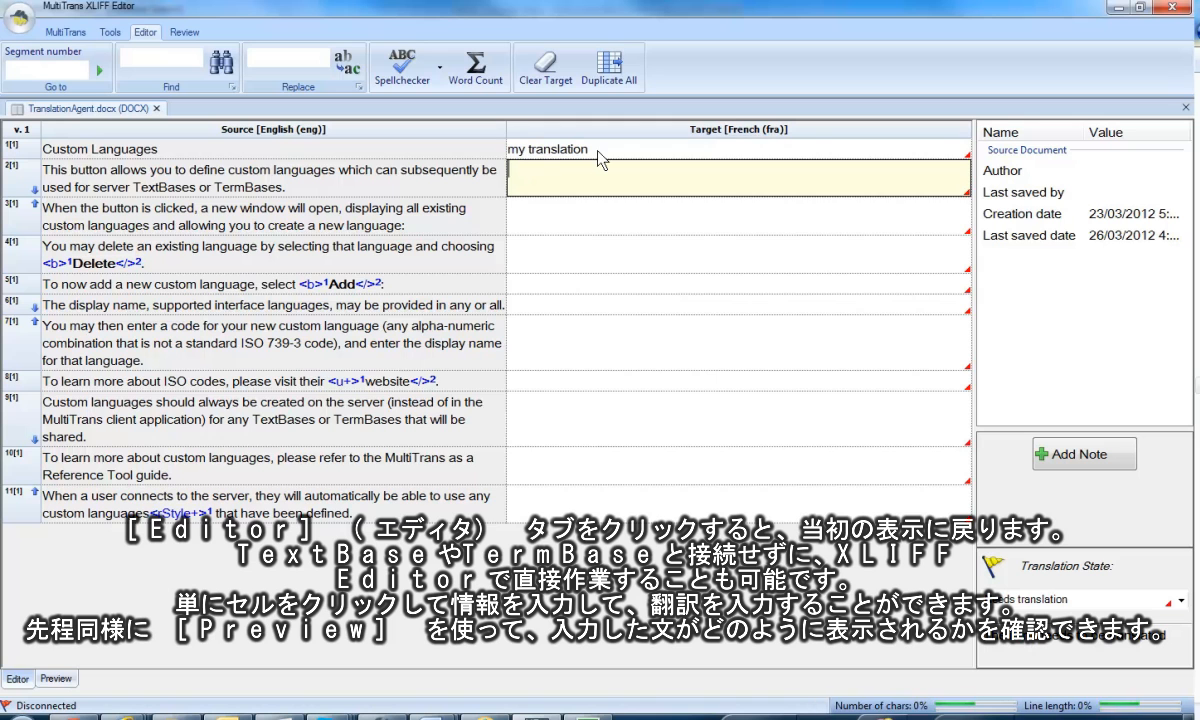
pyautogui.click(55, 679)
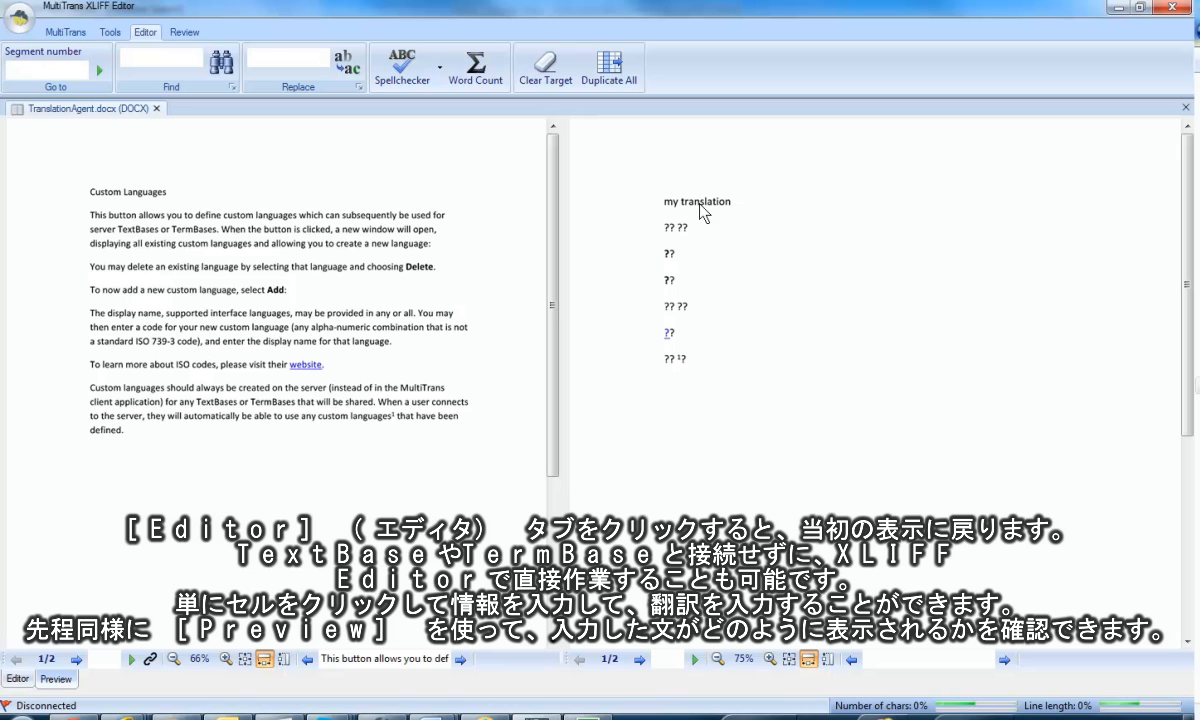
pyautogui.click(16, 679)
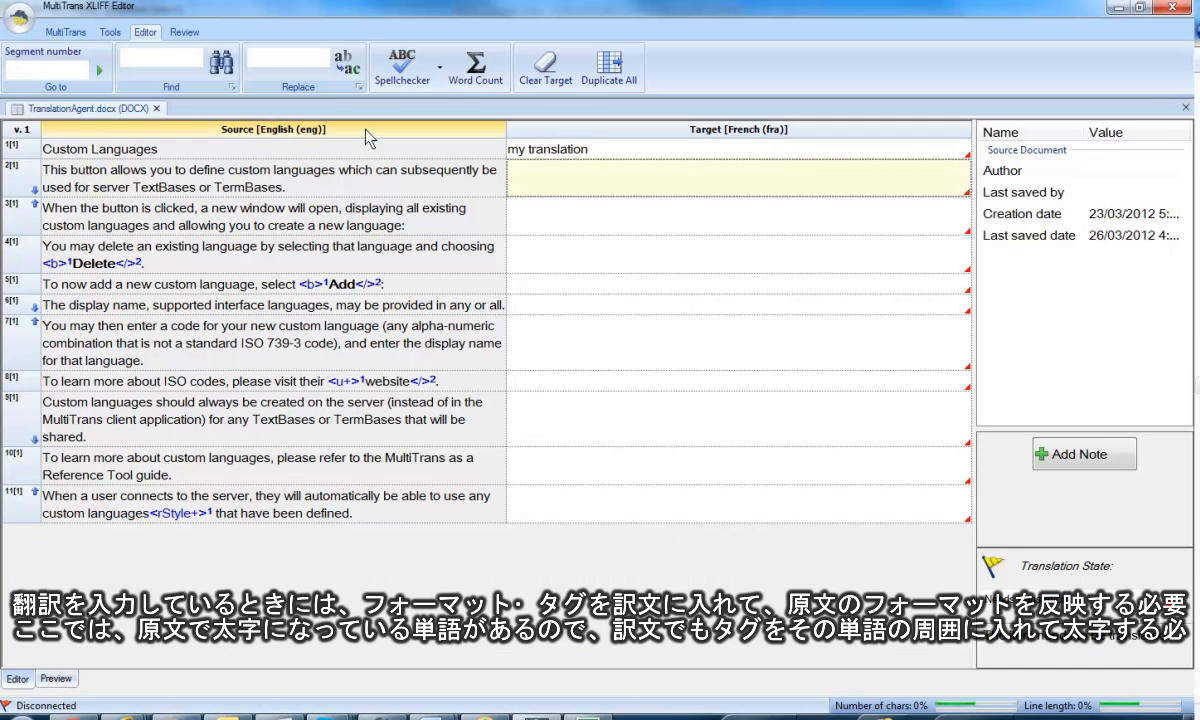
# Enter "my other translation" as the French target of segment 4.
pyautogui.click(545, 255)
pyautogui.write('my')
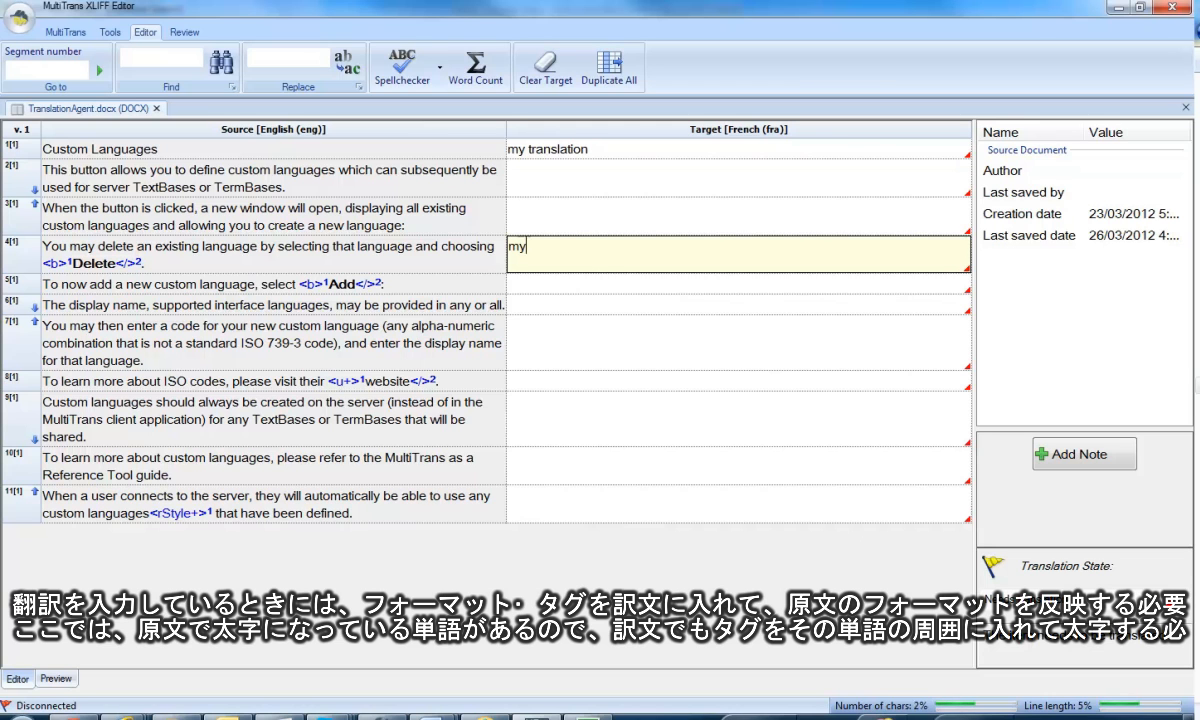
pyautogui.write(' other translation')
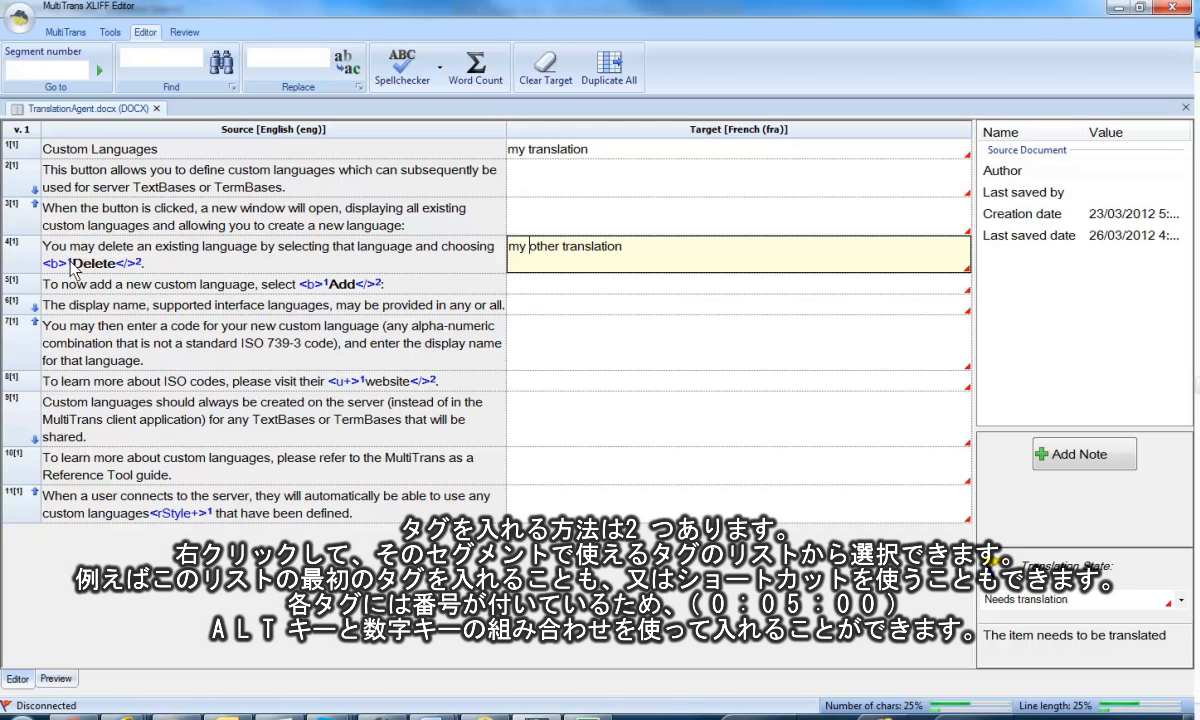
# Enclose the word "other" in segment 4's target with the opening <b> tag 1 and closing tag 2, and preview the formatting.
pyautogui.rightClick(530, 246)
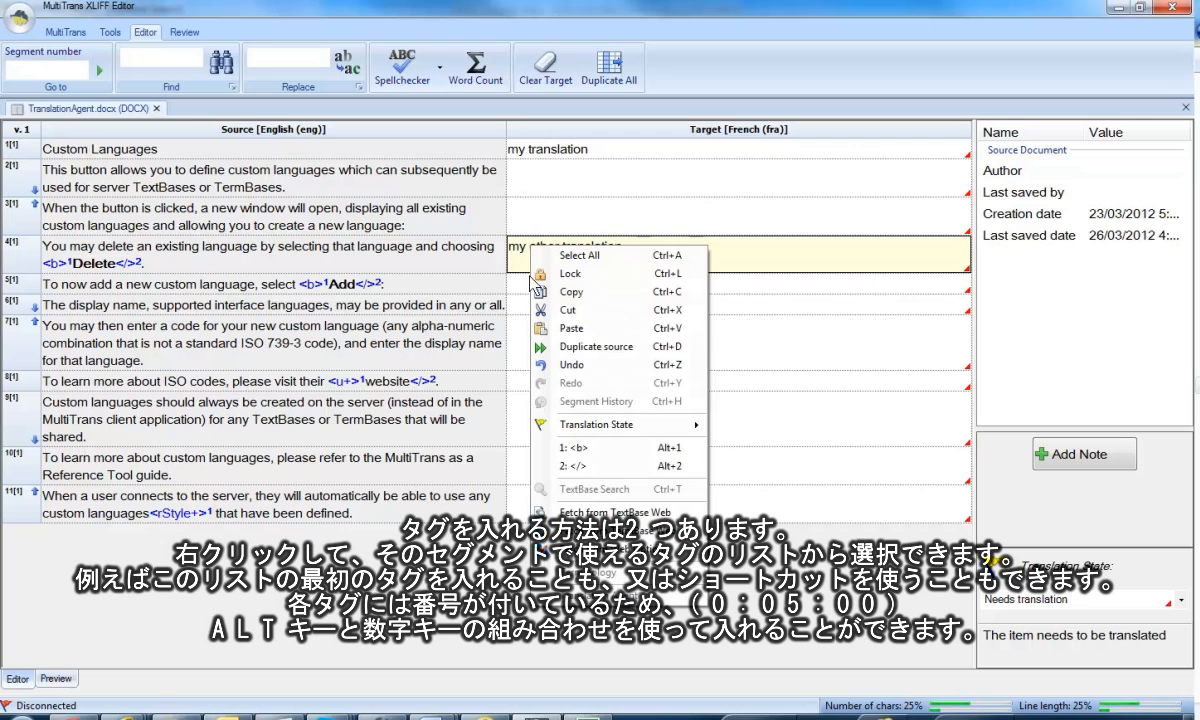
pyautogui.click(587, 458)
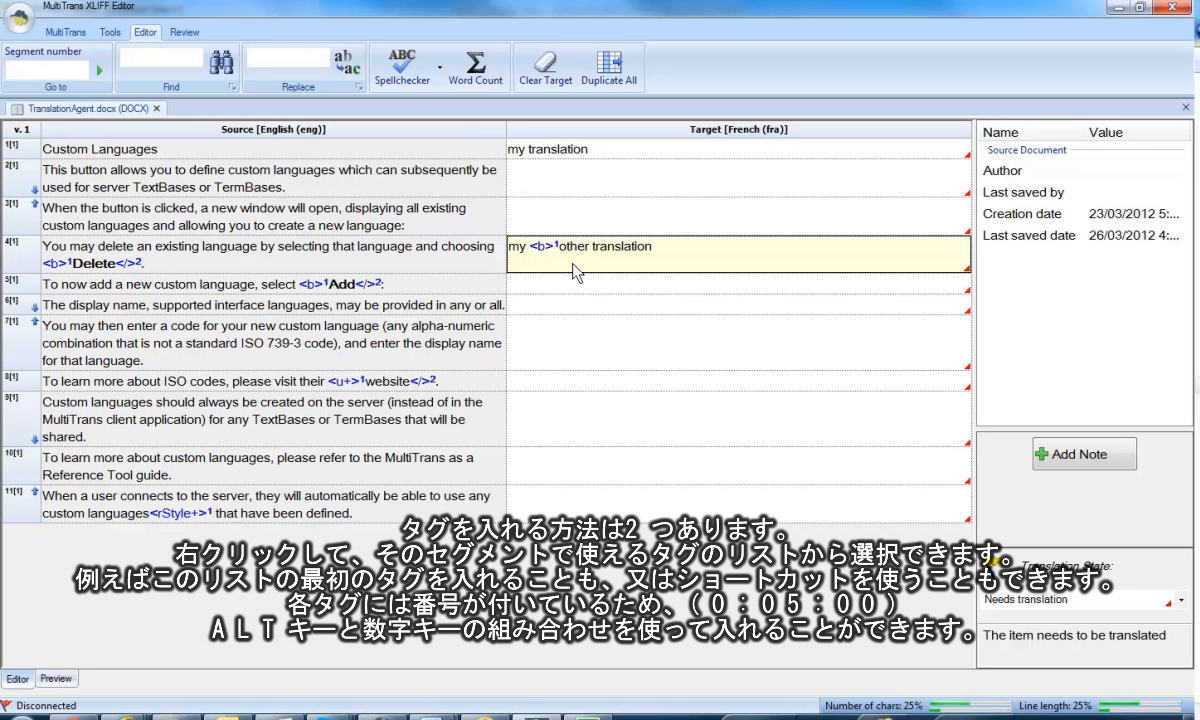
pyautogui.hotkey('alt', '2')
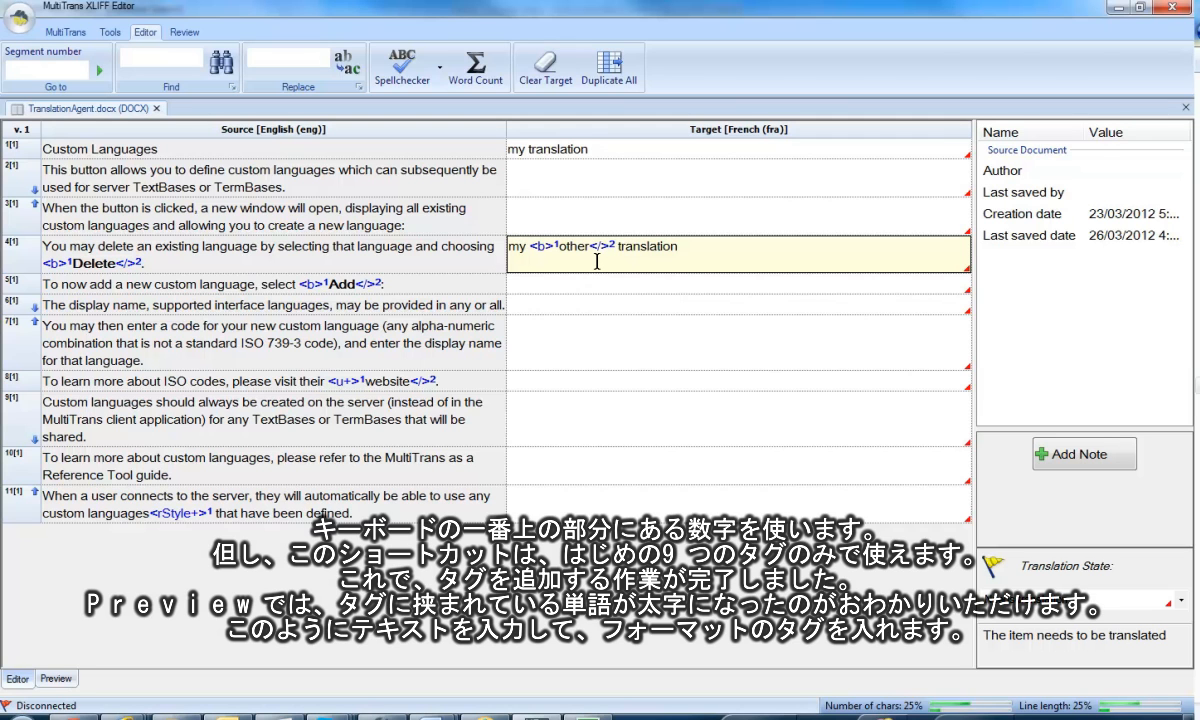
pyautogui.click(565, 283)
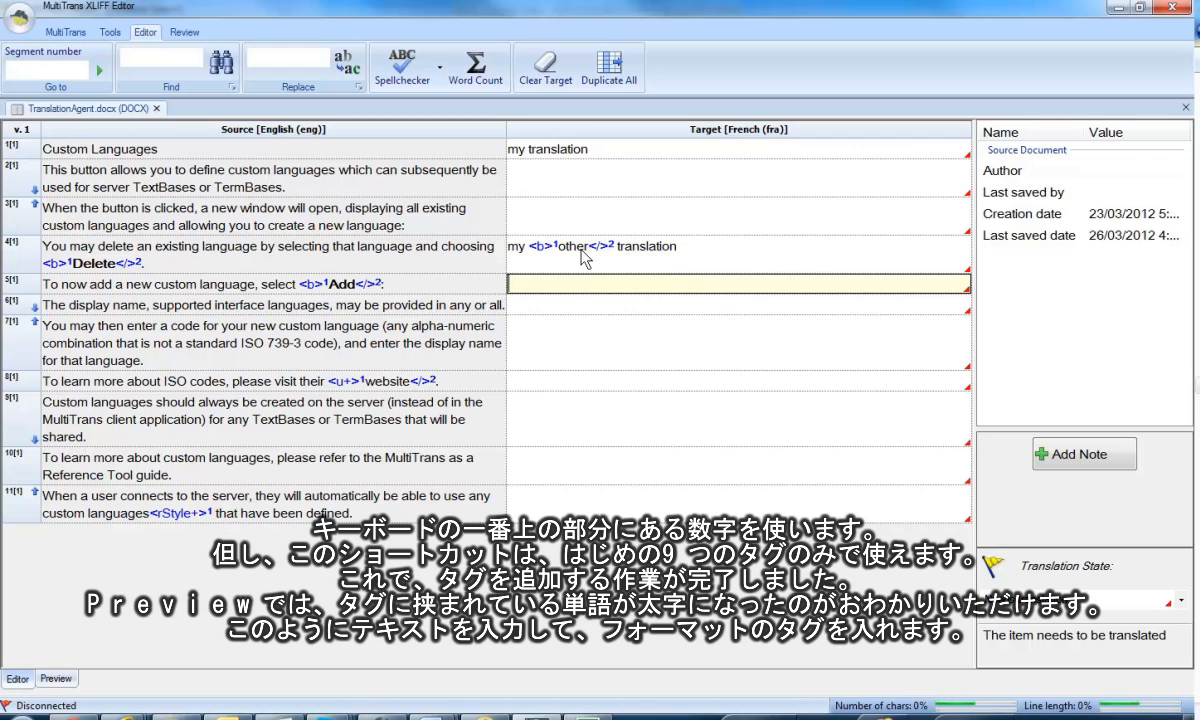
pyautogui.click(56, 679)
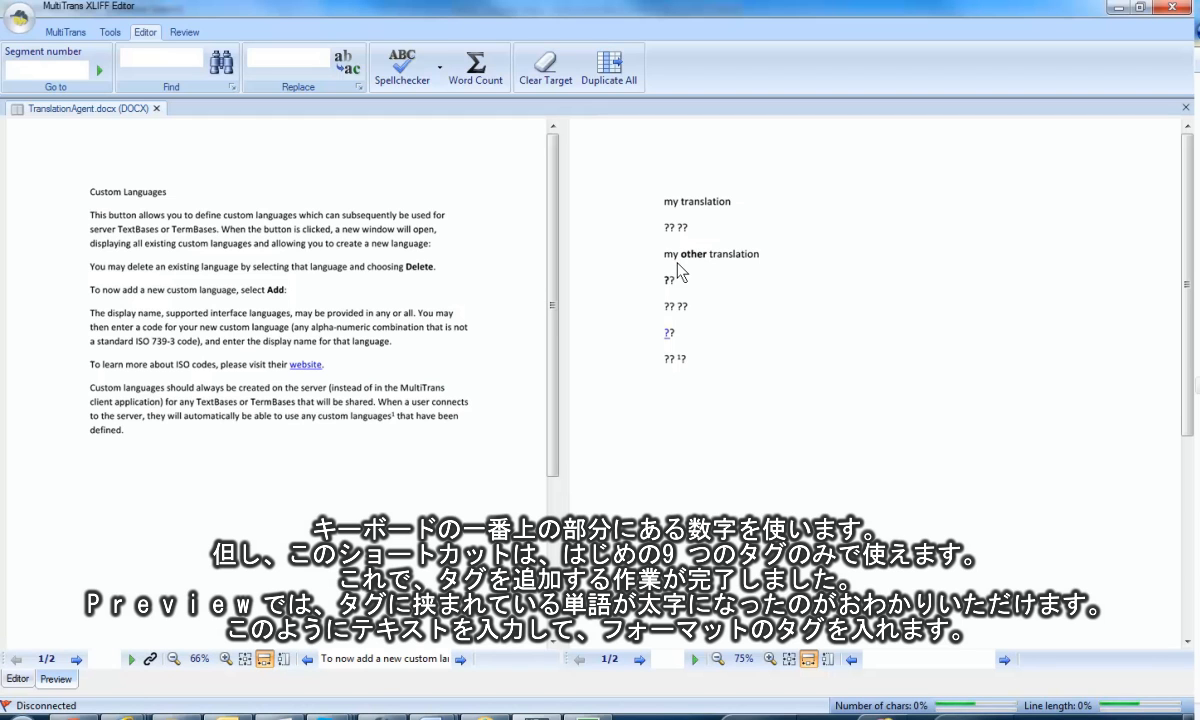
pyautogui.click(16, 681)
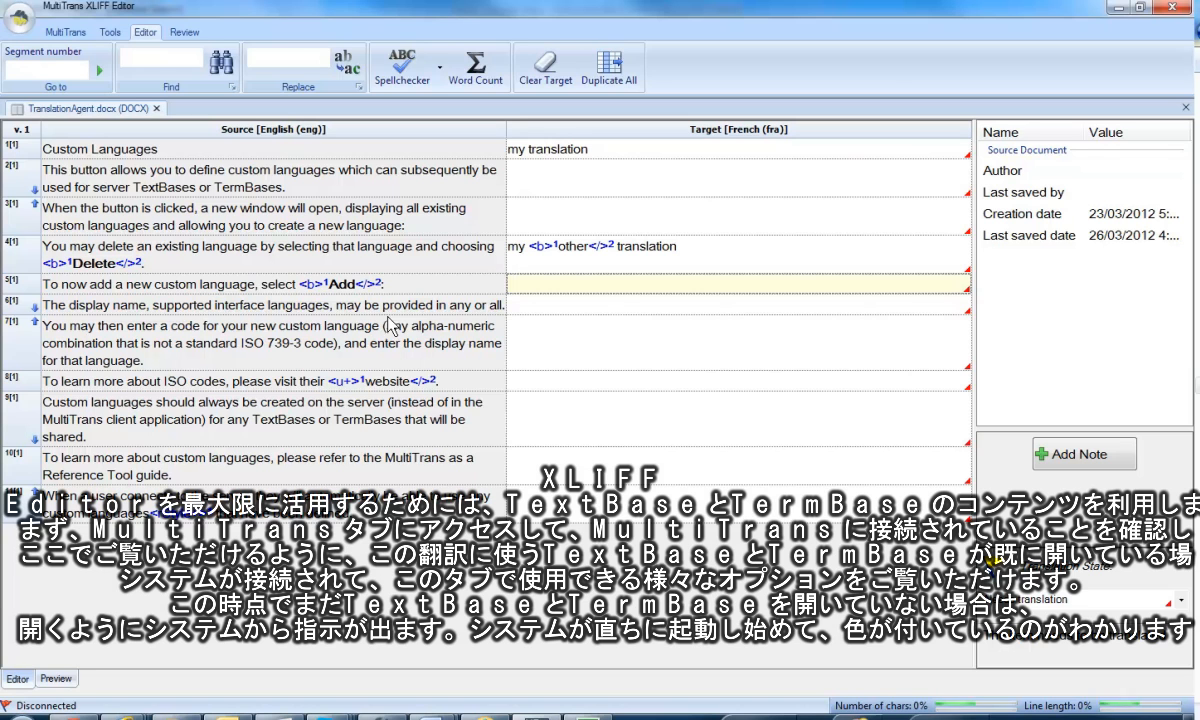
# Connect to MultiTrans and launch the Translation Agent for segment 1, enlarging the area that lists its matches.
pyautogui.click(65, 33)
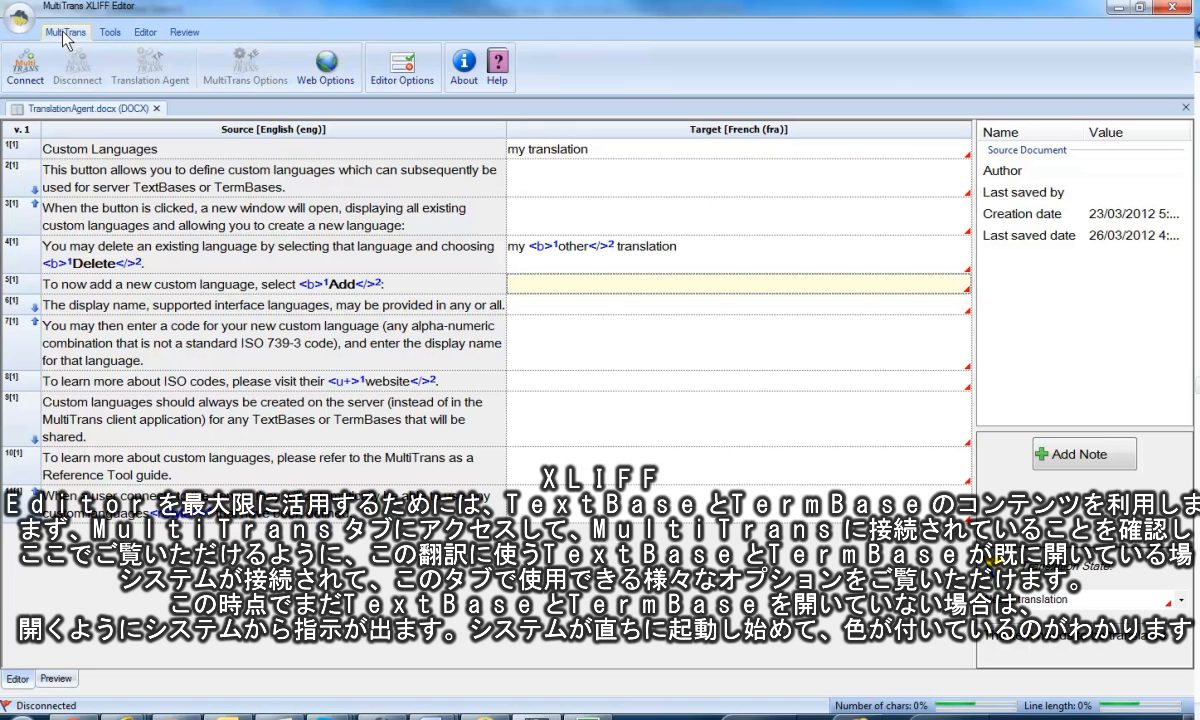
pyautogui.click(27, 72)
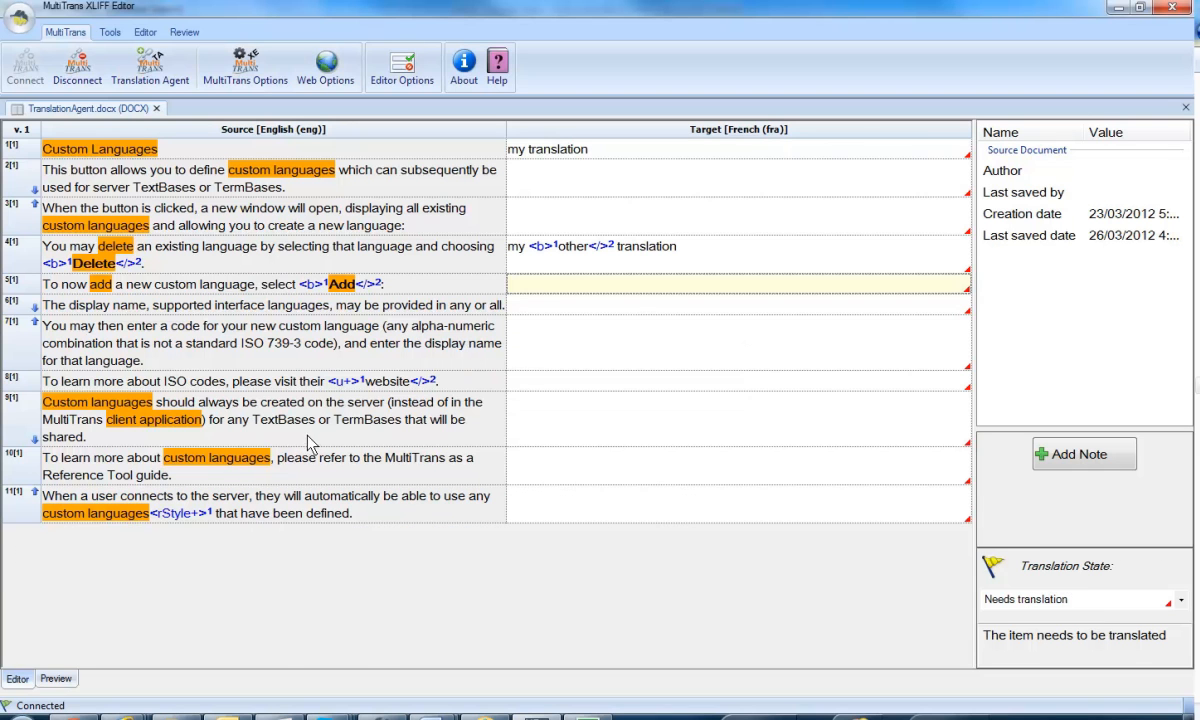
pyautogui.click(521, 152)
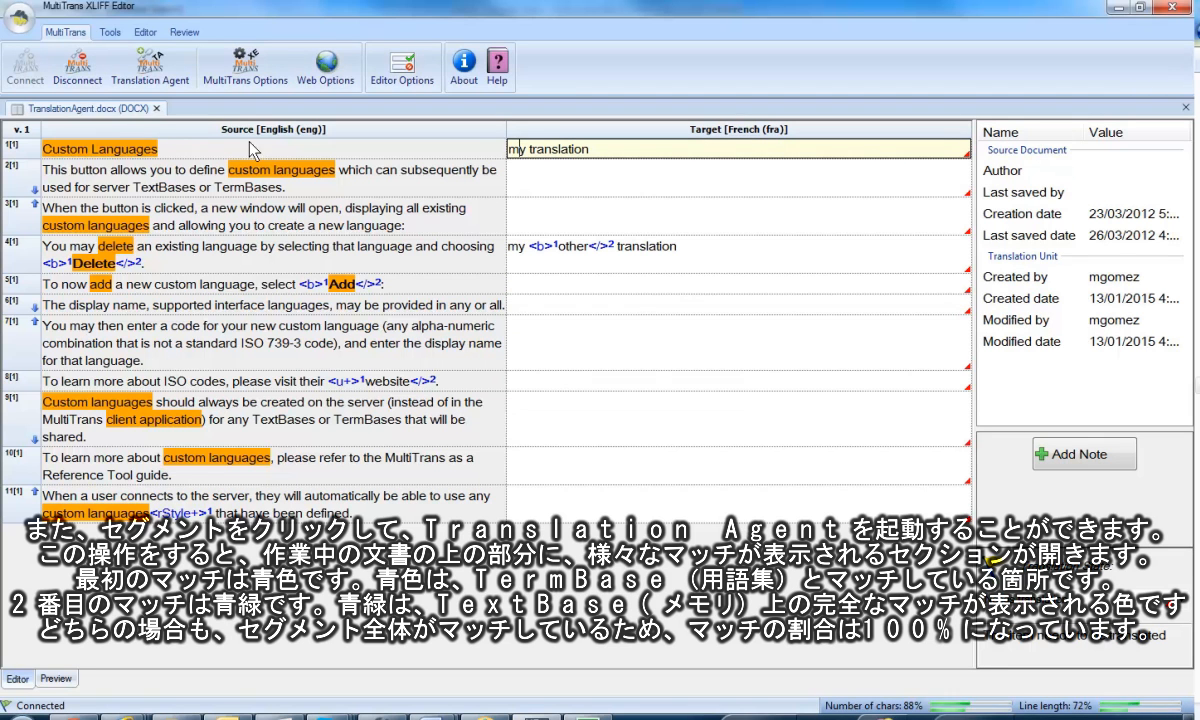
pyautogui.click(148, 80)
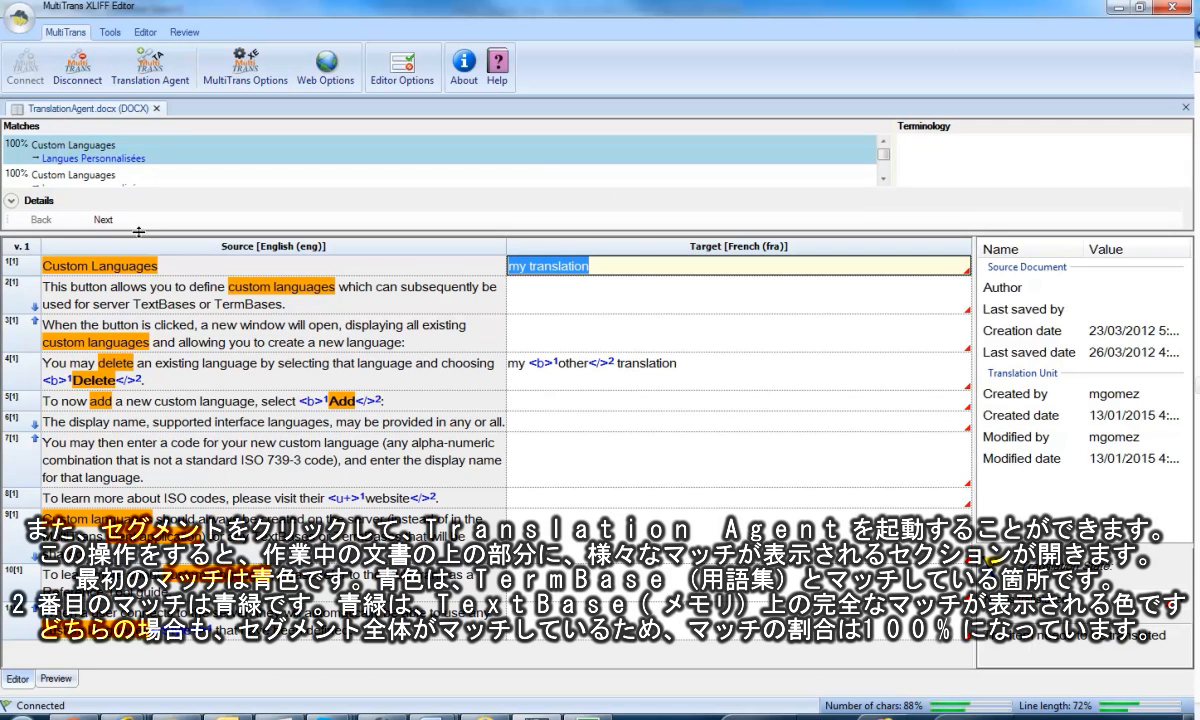
pyautogui.moveTo(139, 231); pyautogui.dragTo(140, 274)
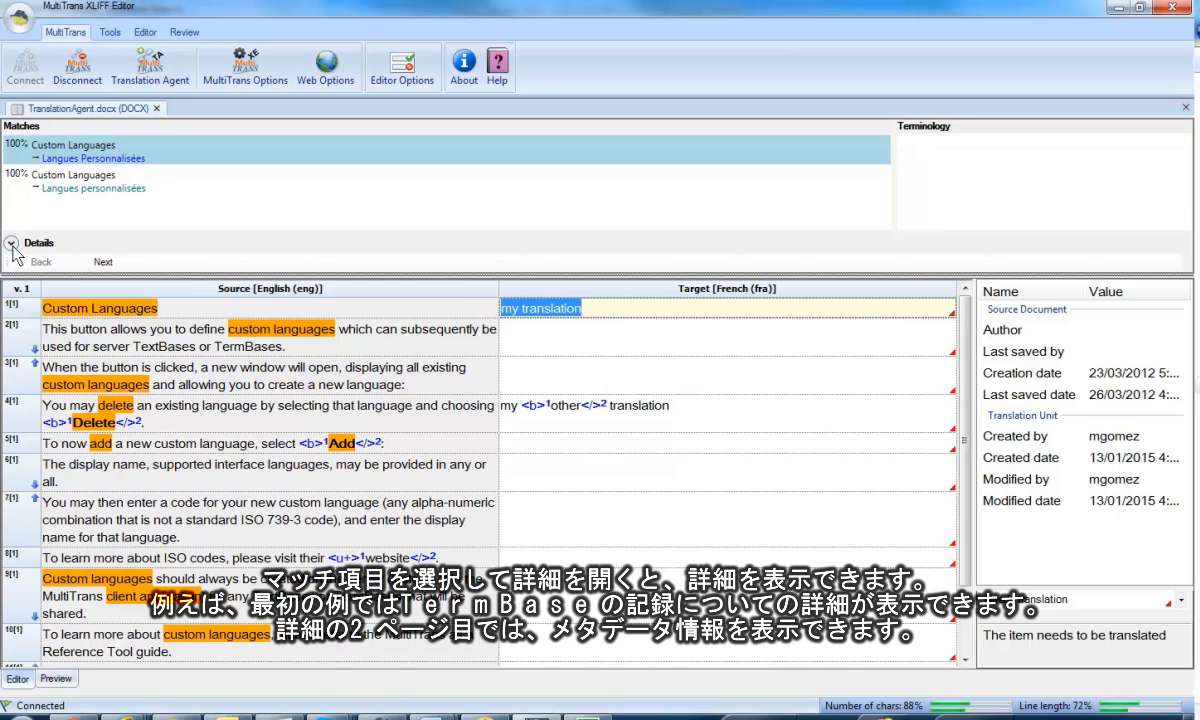
# Expand the match details and examine the TermBase record and the TextBase match's source and target context for "Custom Languages".
pyautogui.click(11, 242)
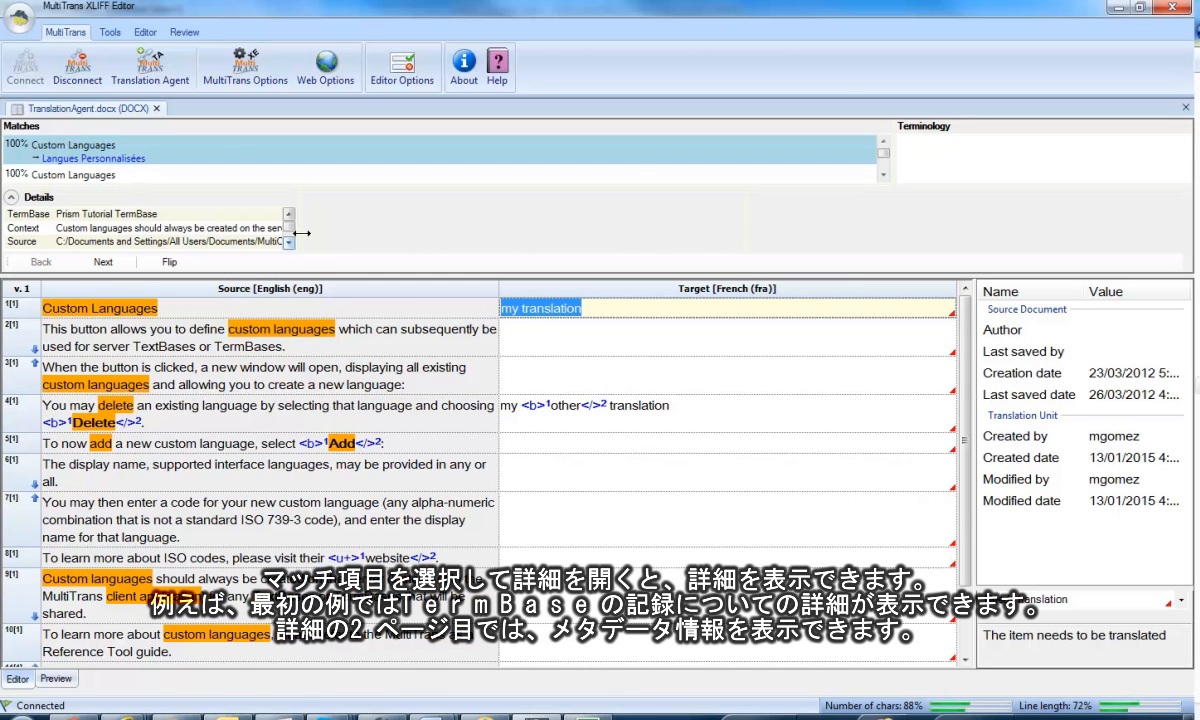
pyautogui.moveTo(297, 242); pyautogui.dragTo(621, 242)
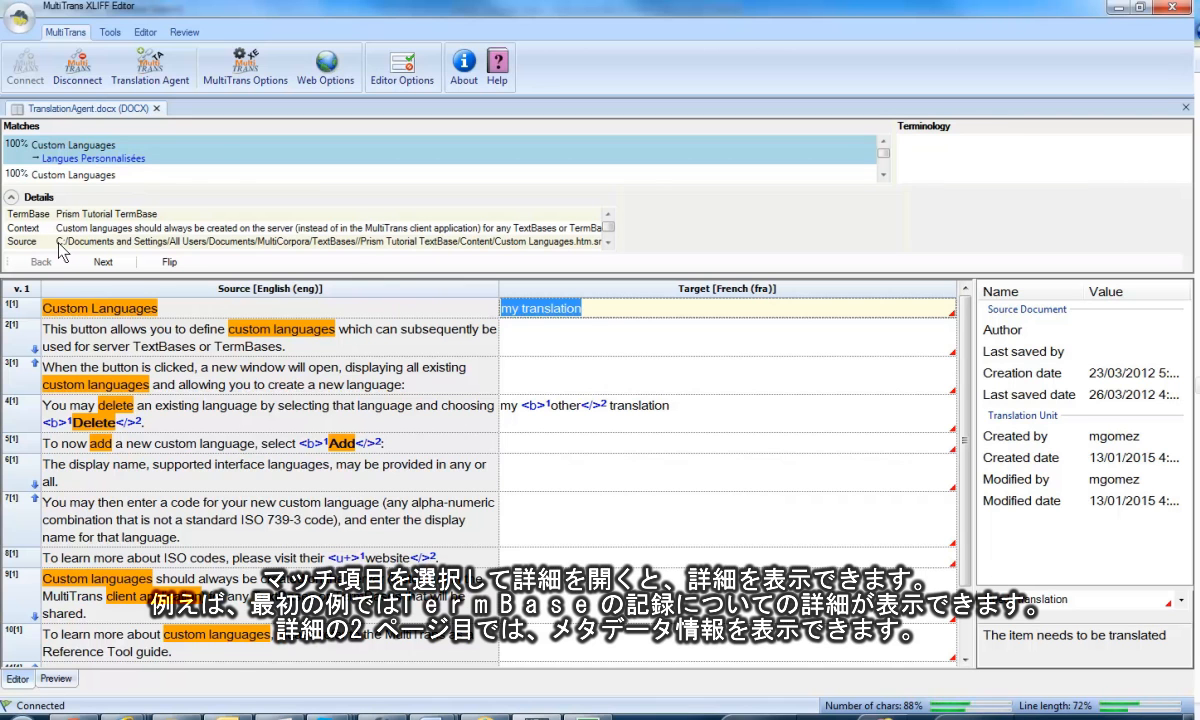
pyautogui.click(68, 172)
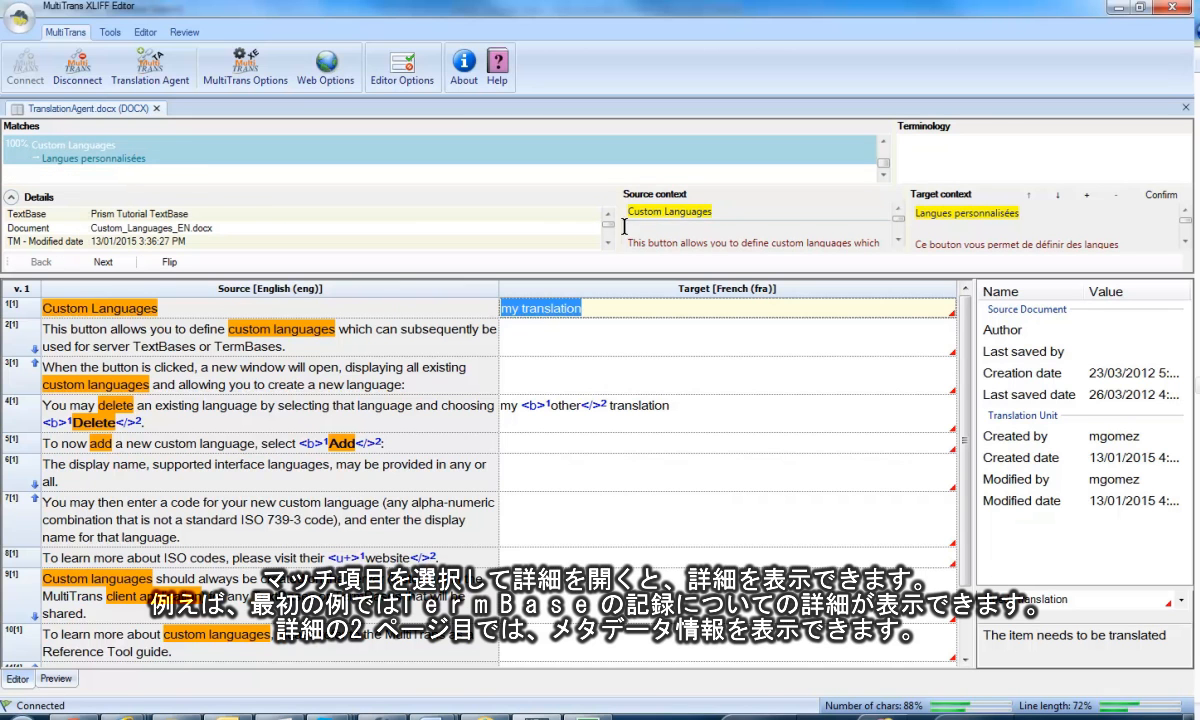
pyautogui.moveTo(615, 230); pyautogui.dragTo(311, 222)
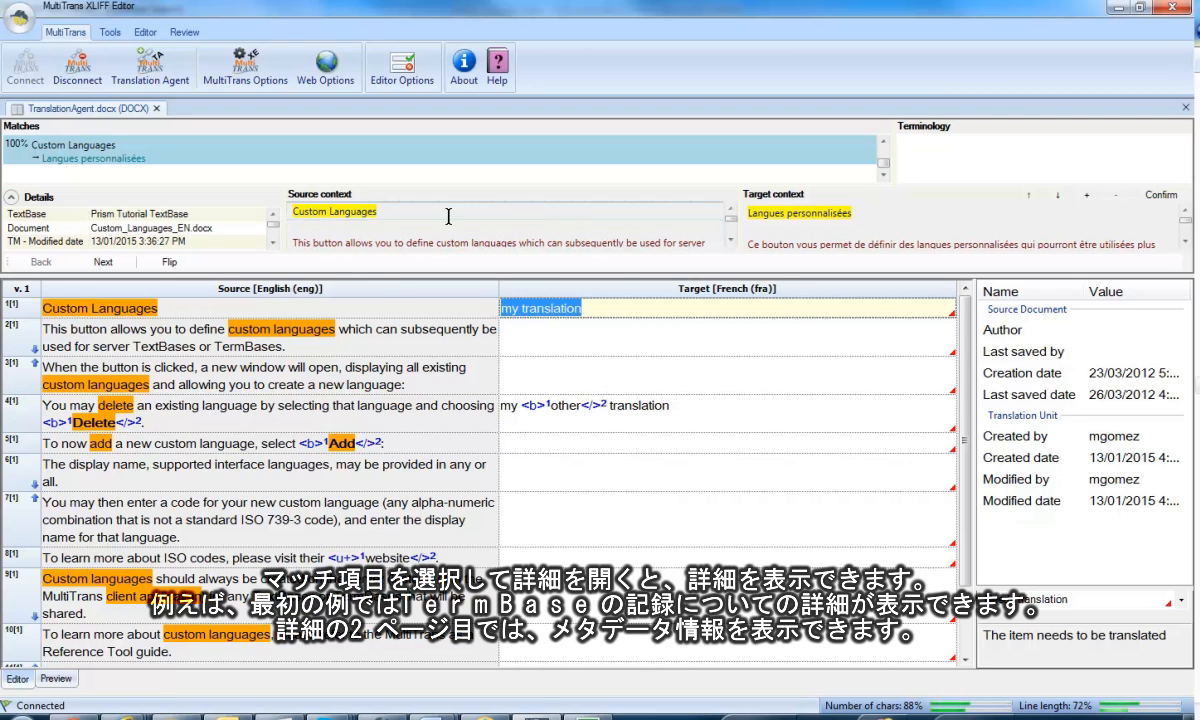
pyautogui.click(731, 240)
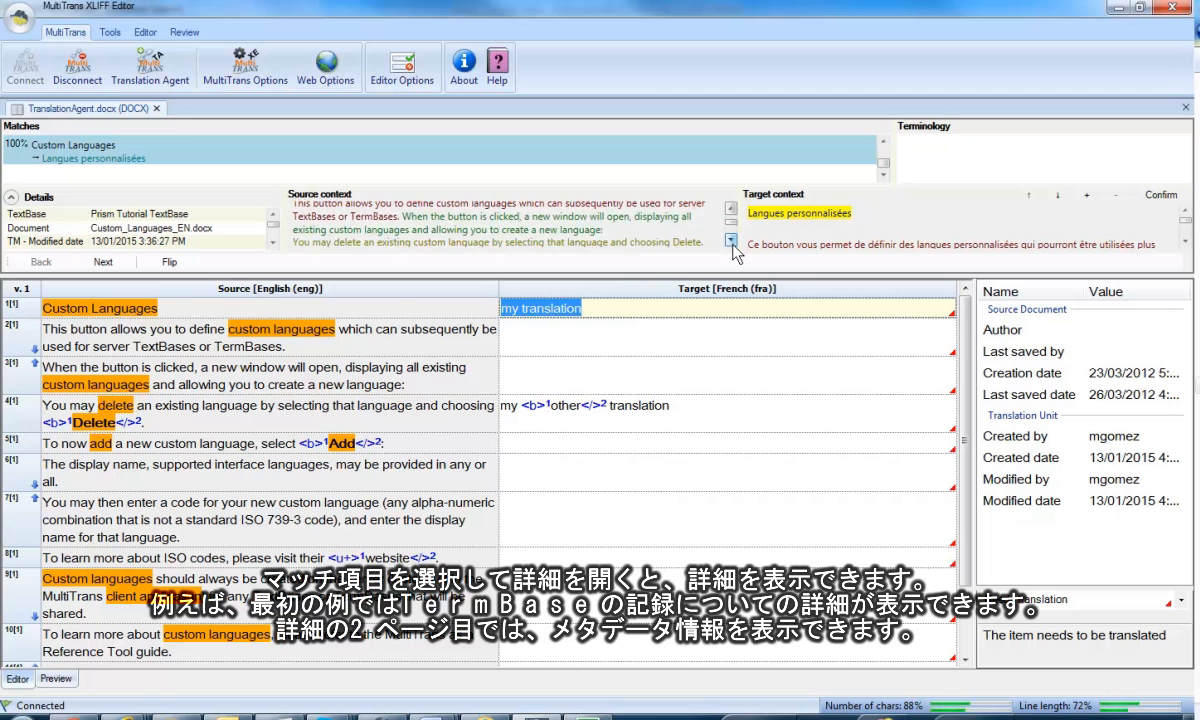
pyautogui.click(732, 210)
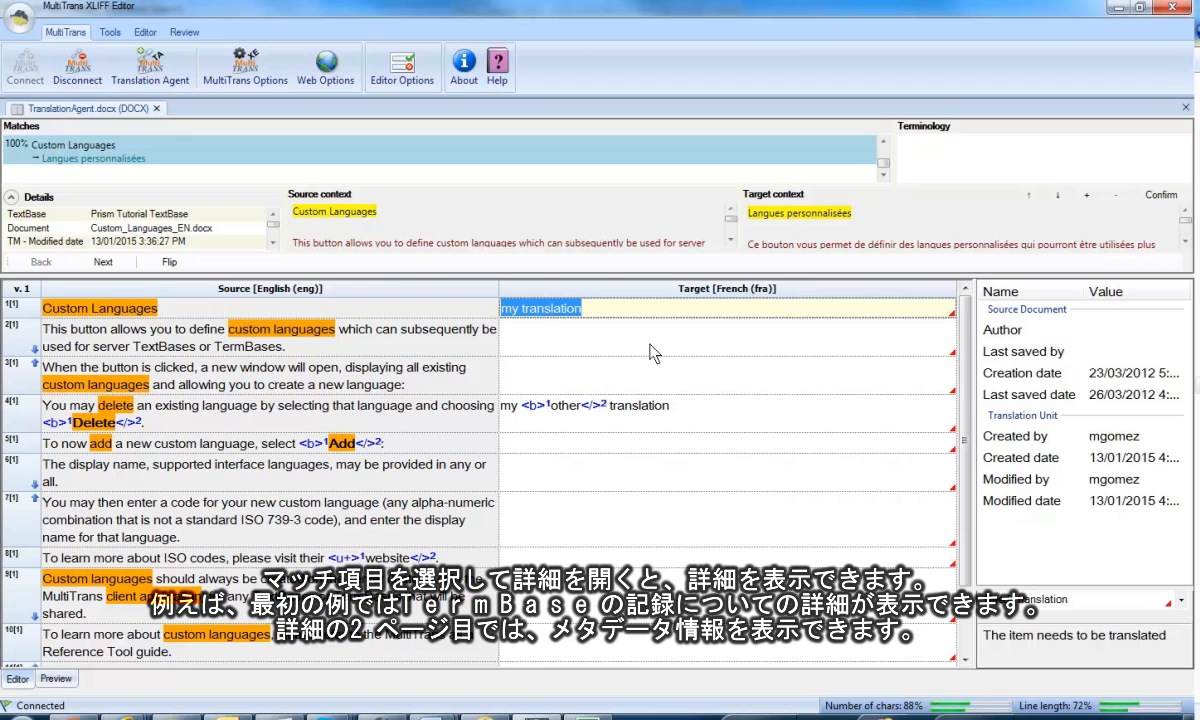
pyautogui.click(229, 153)
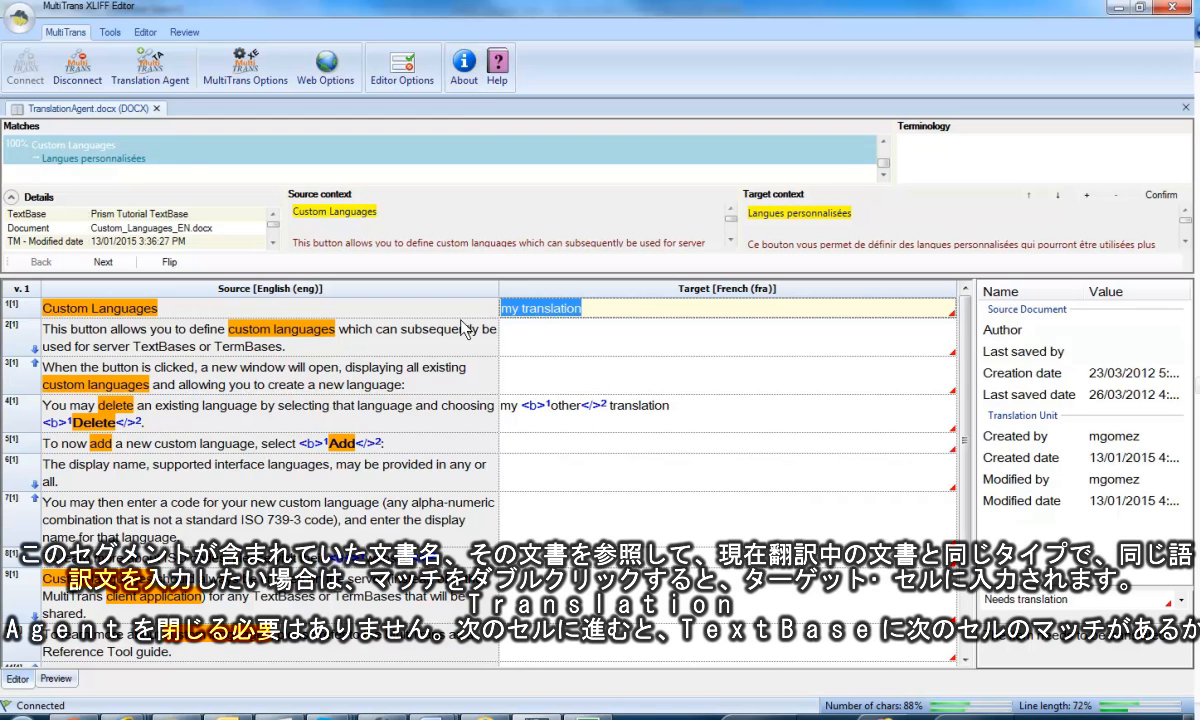
# Fill the targets of segments 1 and 2 with their 100% TextBase matches.
pyautogui.doubleClick(192, 158)
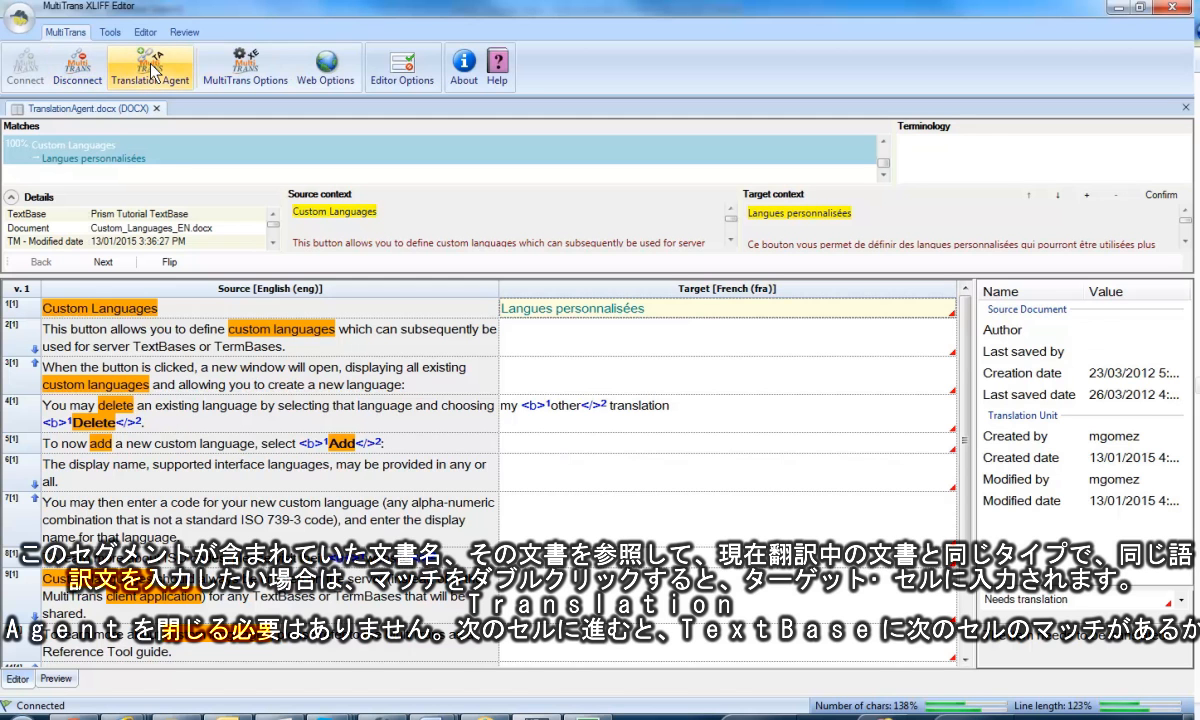
pyautogui.click(577, 347)
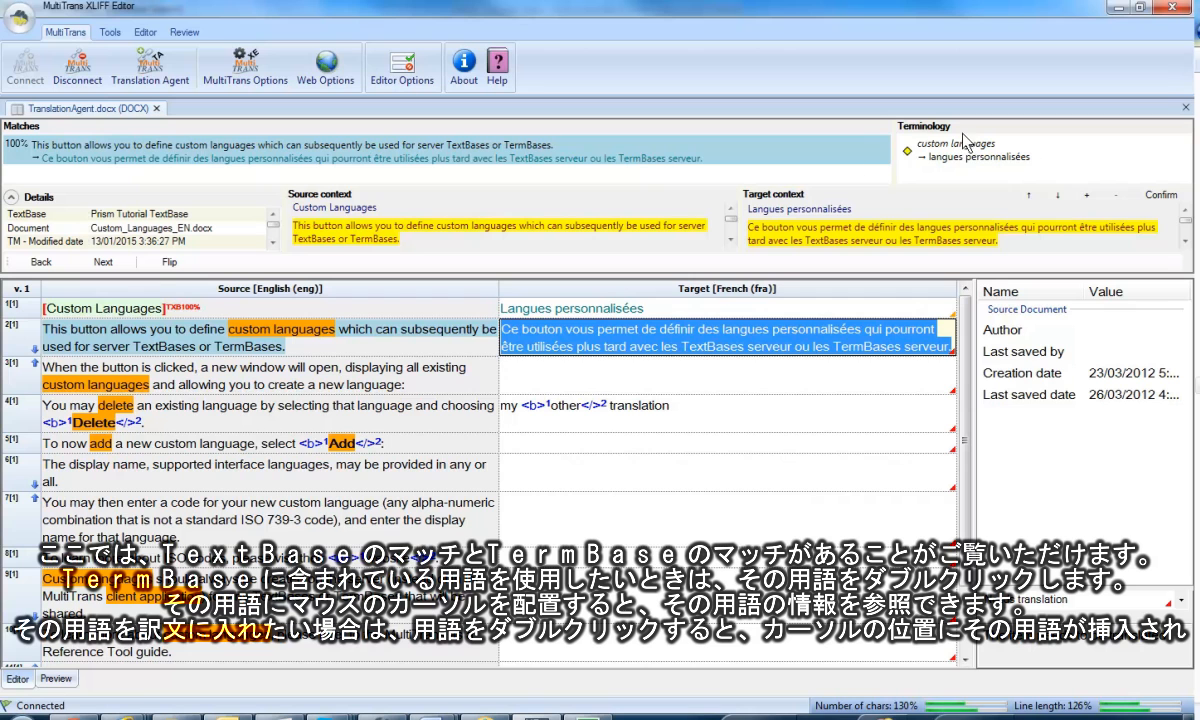
# Insert the TermBase term "langues personnalisées" after "personnalisées" in segment 2's target, and fill segment 3's target with its 100% match.
pyautogui.click(873, 347)
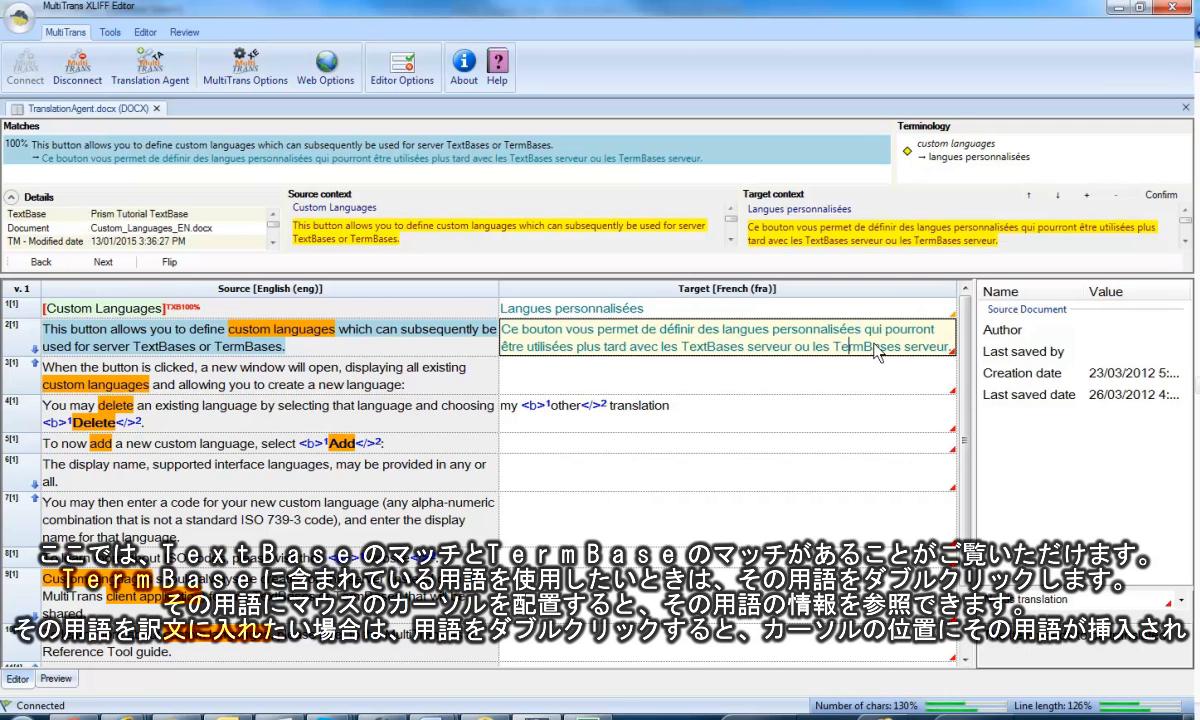
pyautogui.click(866, 331)
pyautogui.moveTo(947, 152)
pyautogui.doubleClick(954, 152)
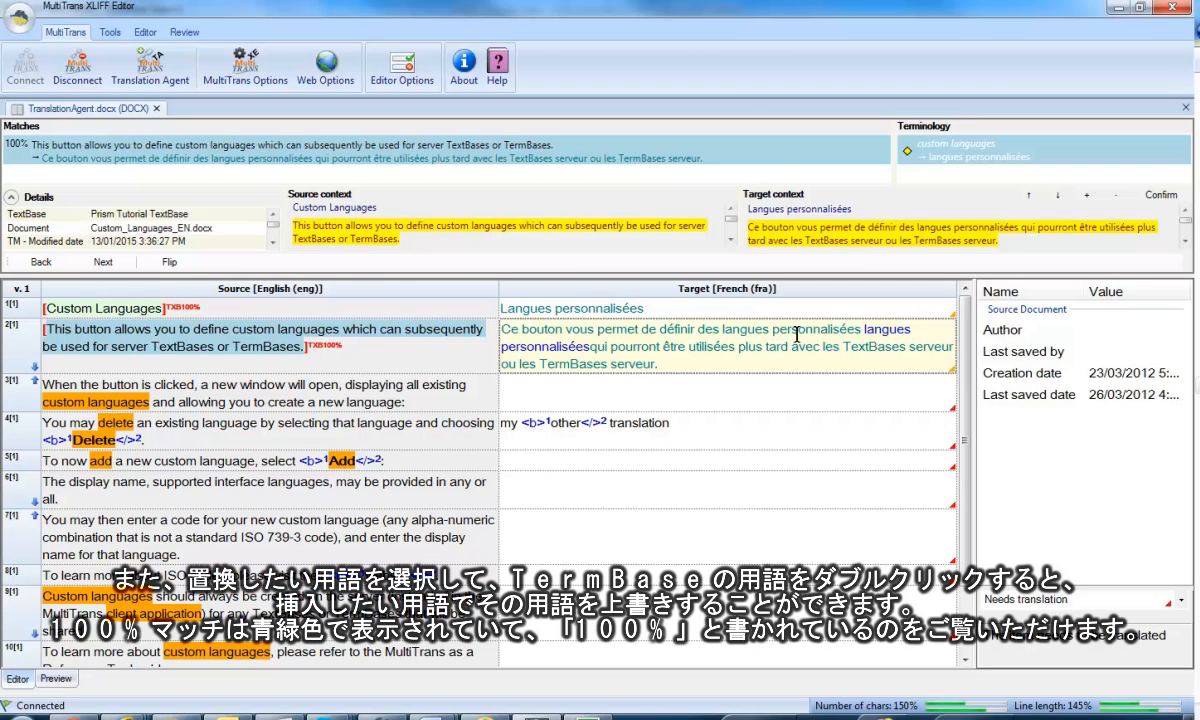
pyautogui.click(595, 347)
pyautogui.press('Escape')
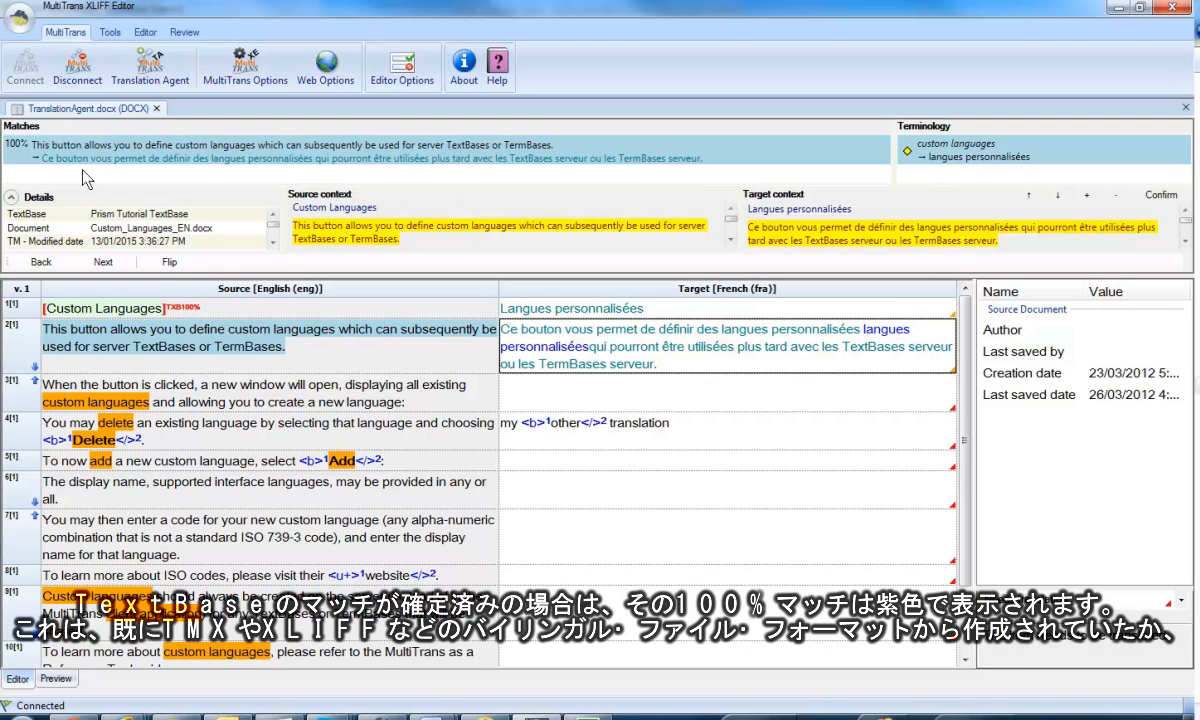
pyautogui.click(501, 400)
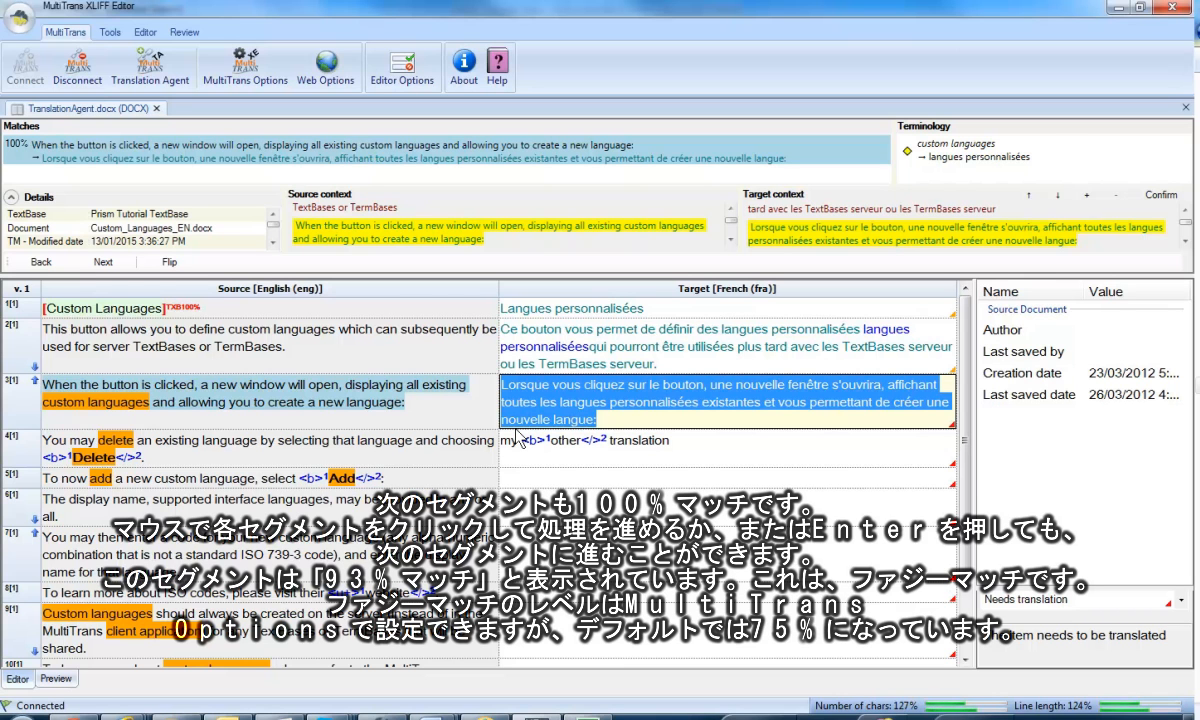
# Examine the source context of segment 4's 93% fuzzy match and insert its translation into the target.
pyautogui.click(517, 440)
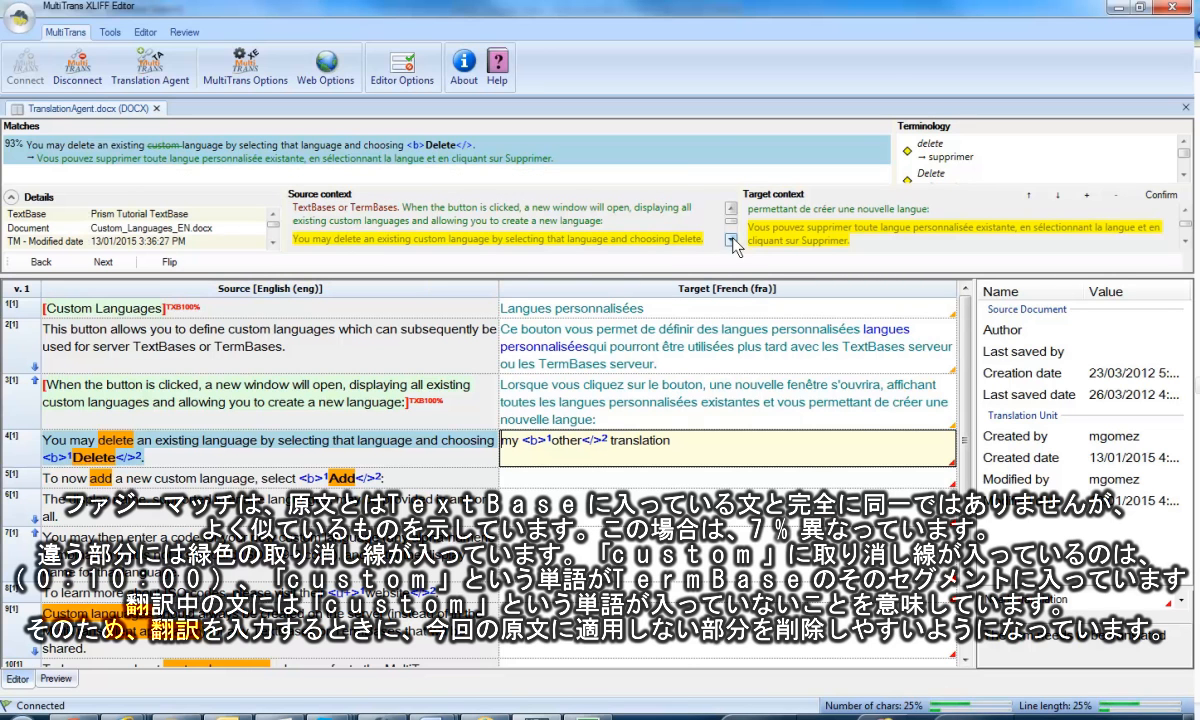
pyautogui.click(423, 238)
pyautogui.doubleClick(361, 153)
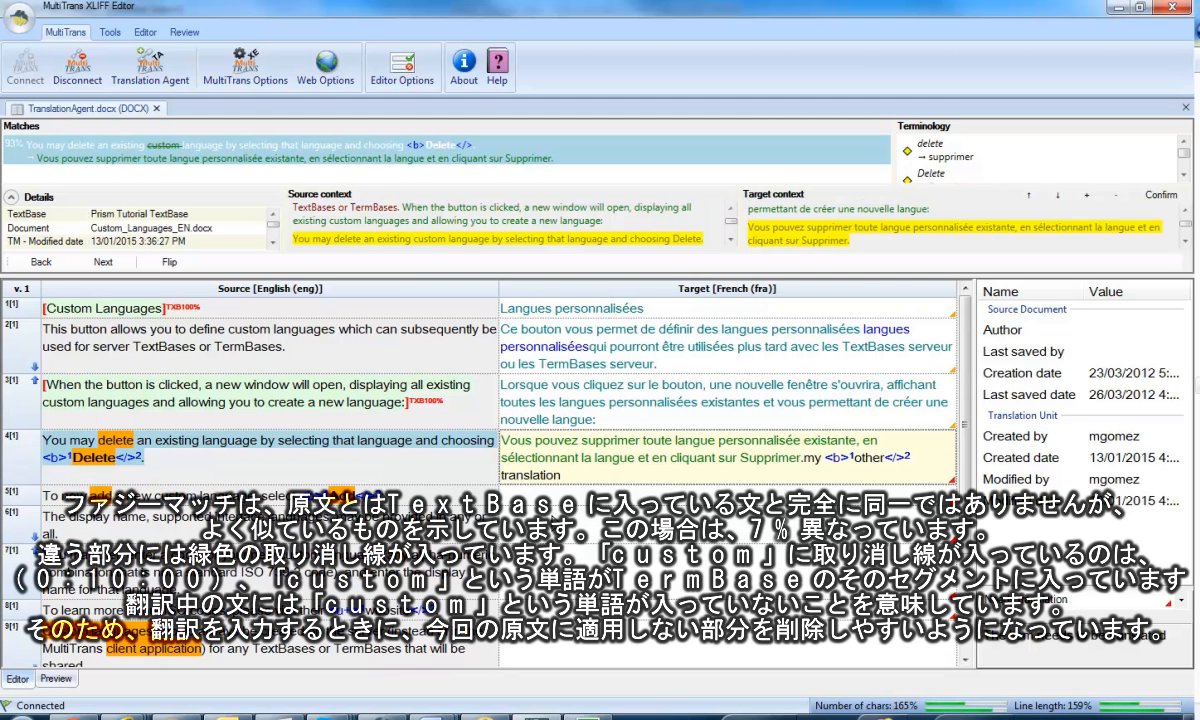
# Delete the leftover "my other translation" text with its tags and the word "personnalisée" from segment 4's target.
pyautogui.click(811, 466)
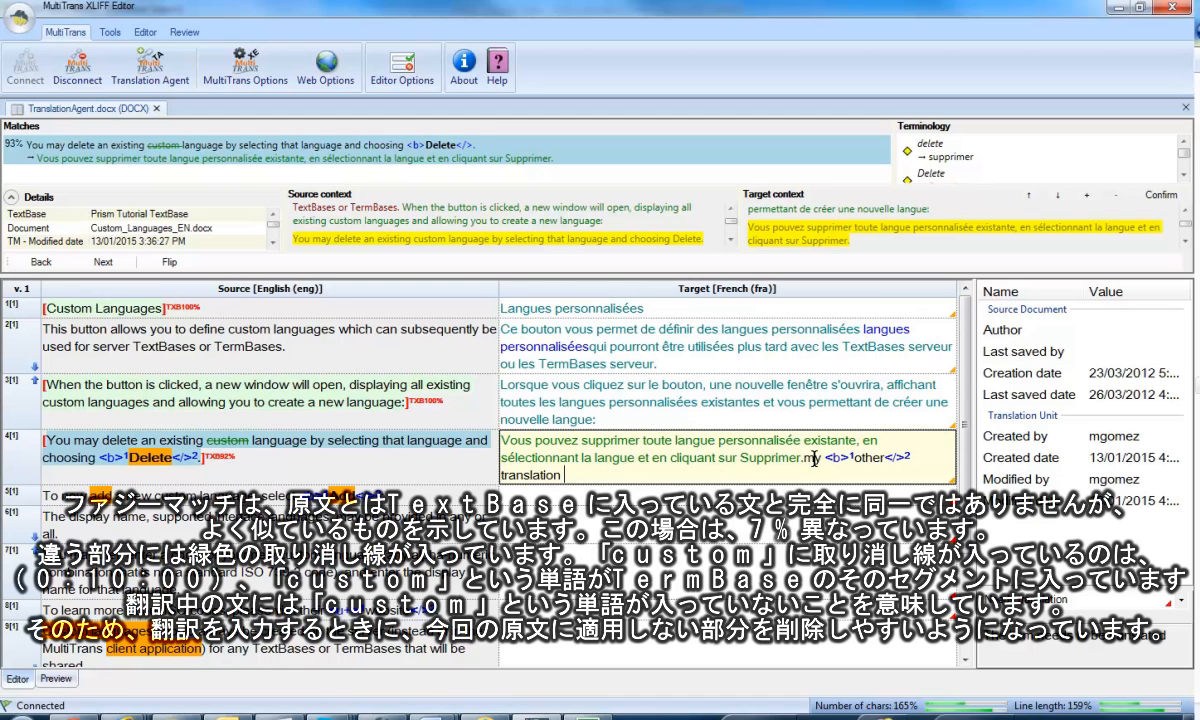
pyautogui.moveTo(806, 458); pyautogui.dragTo(816, 470)
pyautogui.press('Delete')
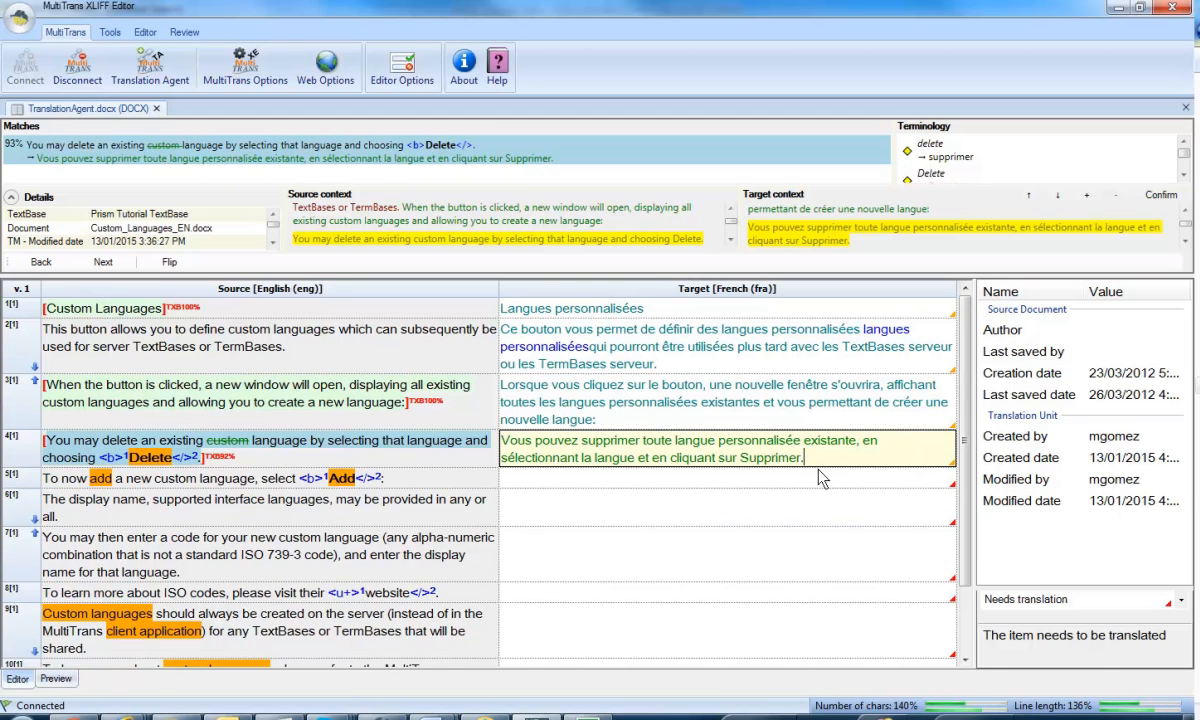
pyautogui.doubleClick(744, 441)
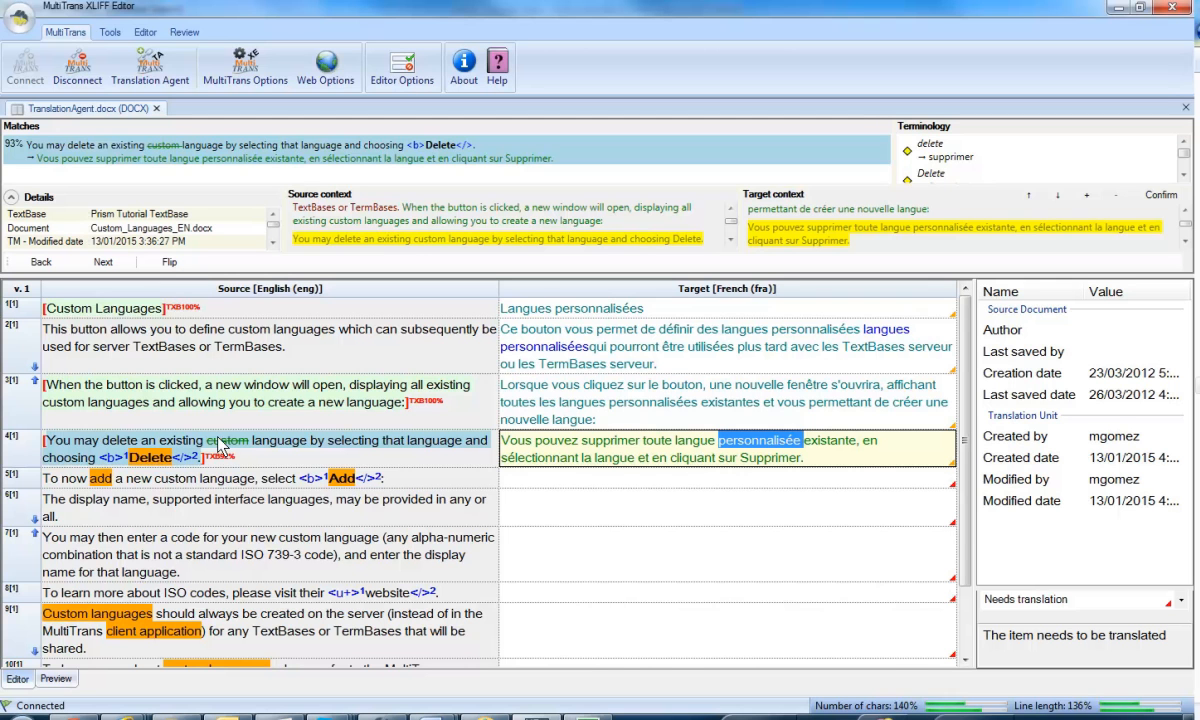
pyautogui.press('Delete')
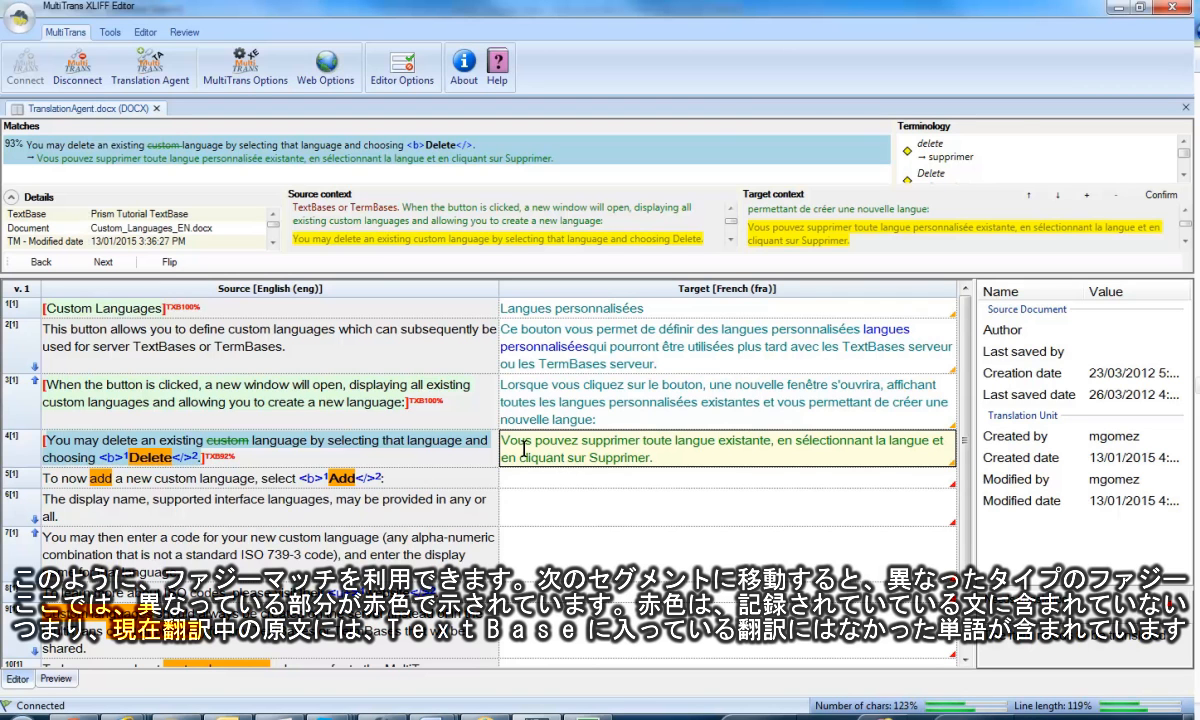
# Fill segment 5's target with its 89% fuzzy match and change the opening to "Maintenant, pour ajouter".
pyautogui.click(568, 484)
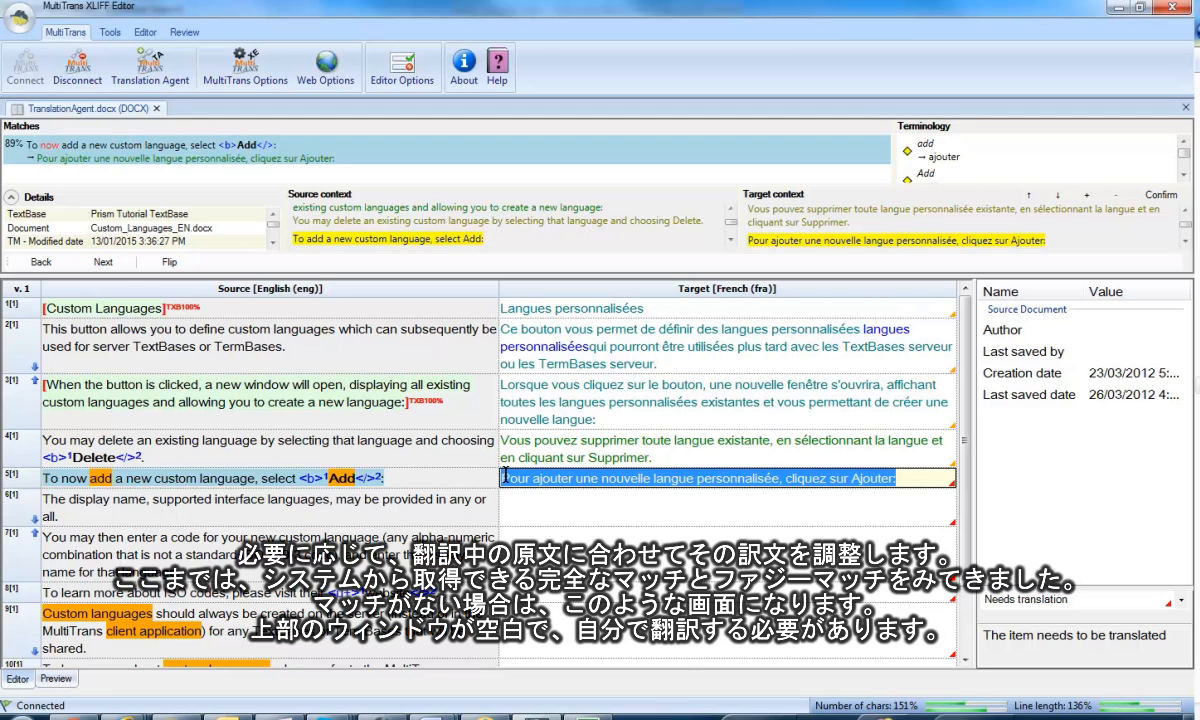
pyautogui.click(605, 477)
pyautogui.write('Maintenant, p')
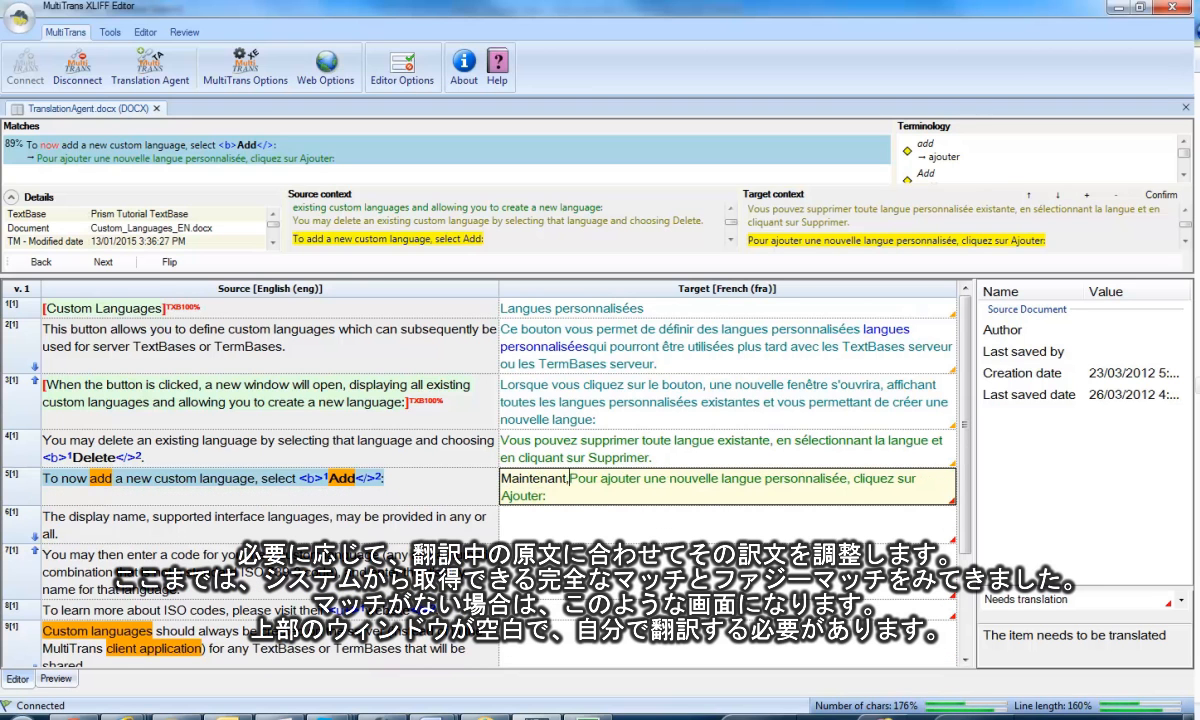
pyautogui.press('Delete')
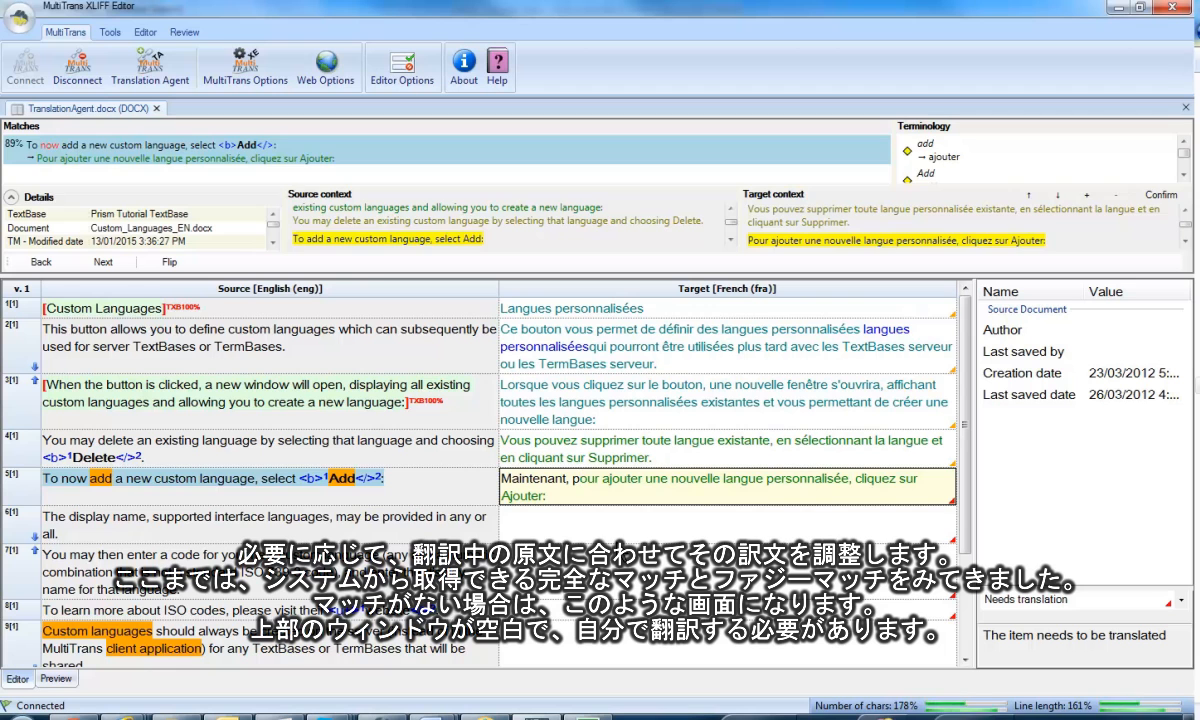
# Insert "Lorsqu'il est question de" from the target context of the "refer to the" sub-segment match into segment 10's target.
pyautogui.click(606, 528)
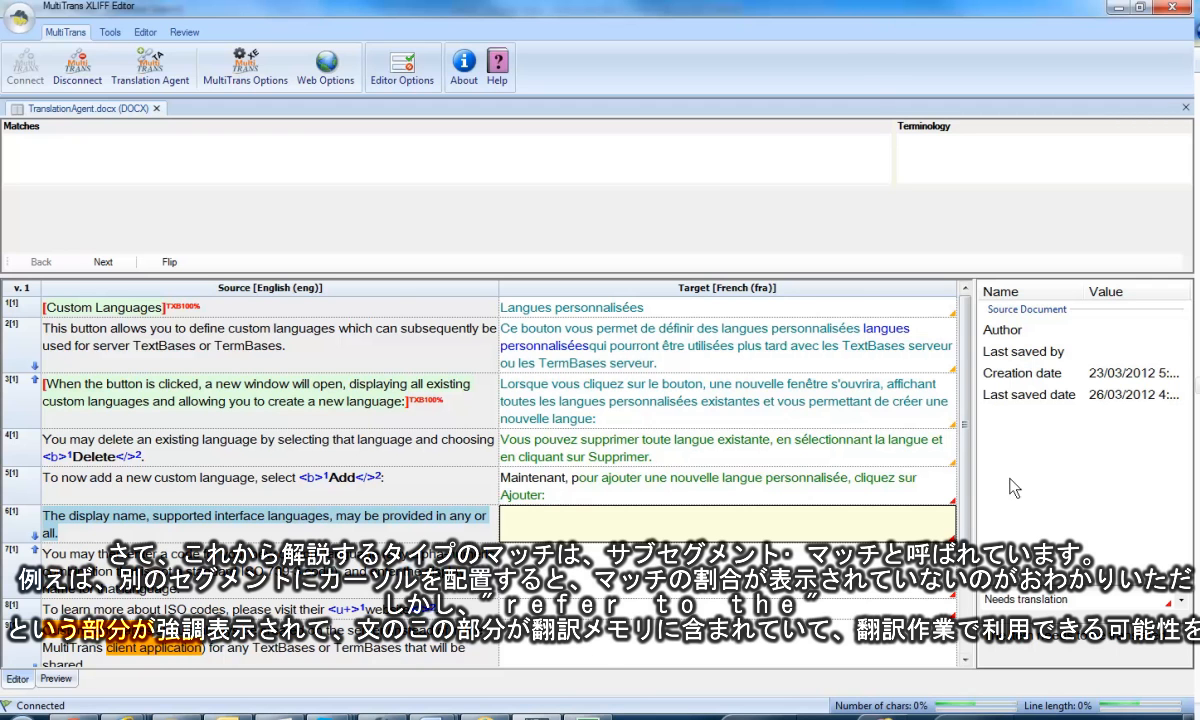
pyautogui.scroll(-1, 920, 600)
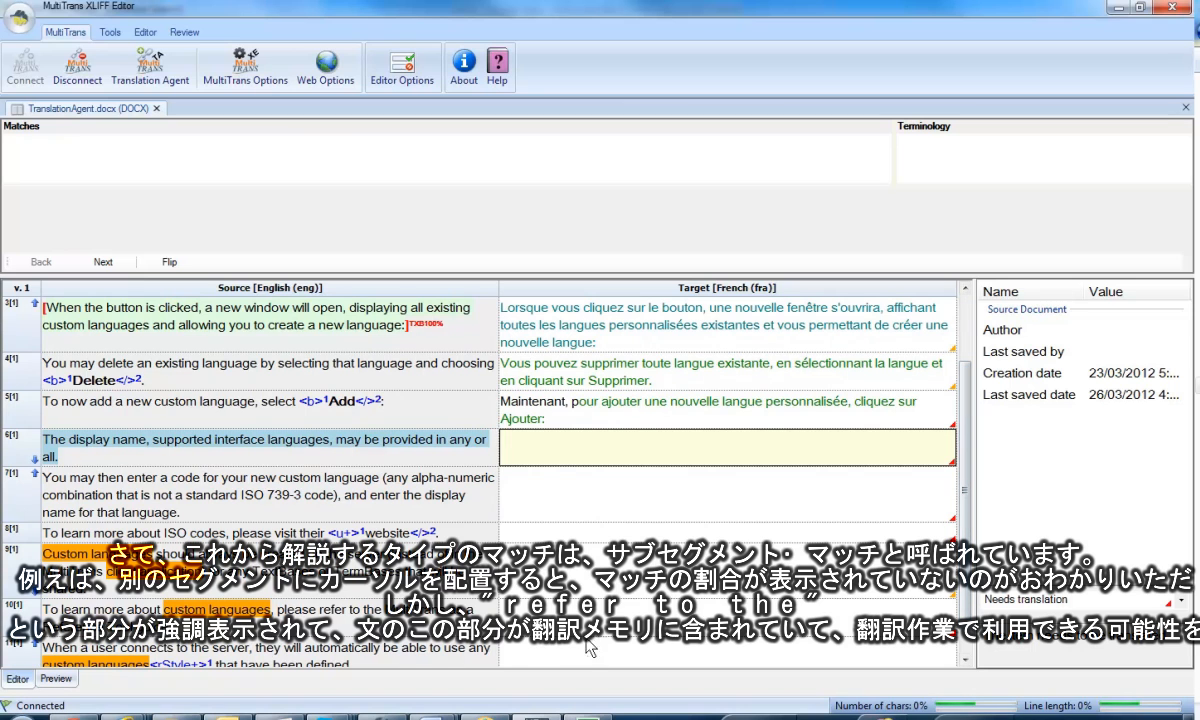
pyautogui.click(920, 602)
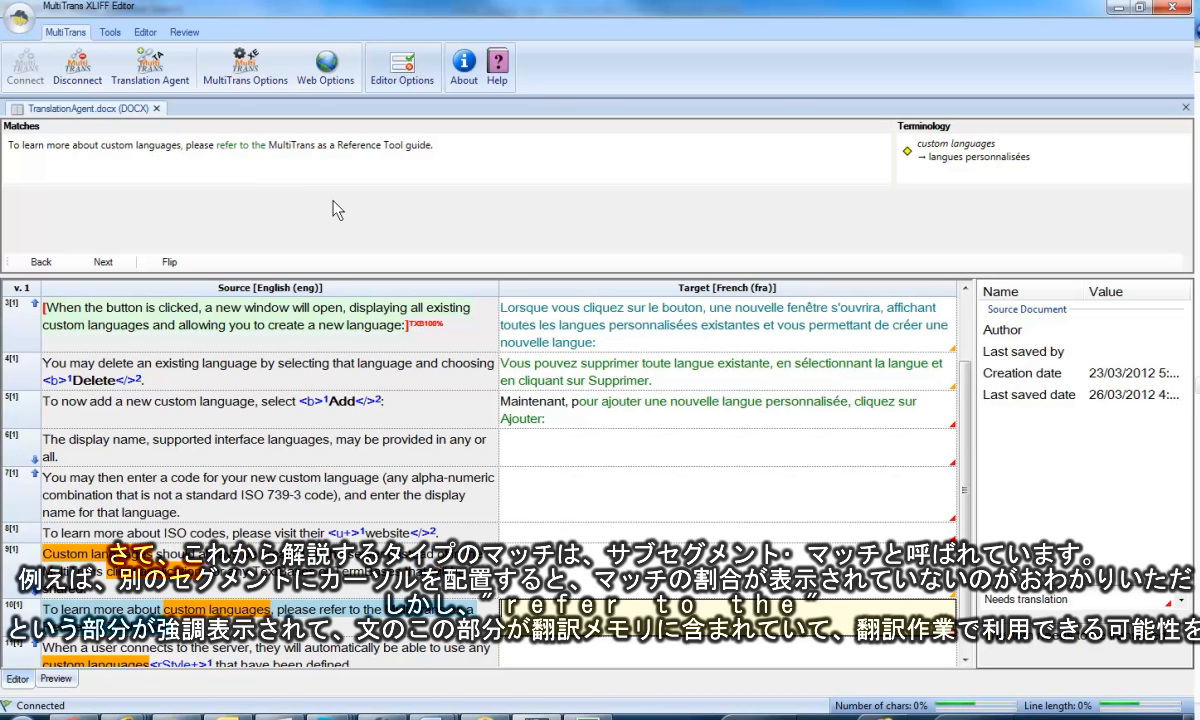
pyautogui.click(22, 145)
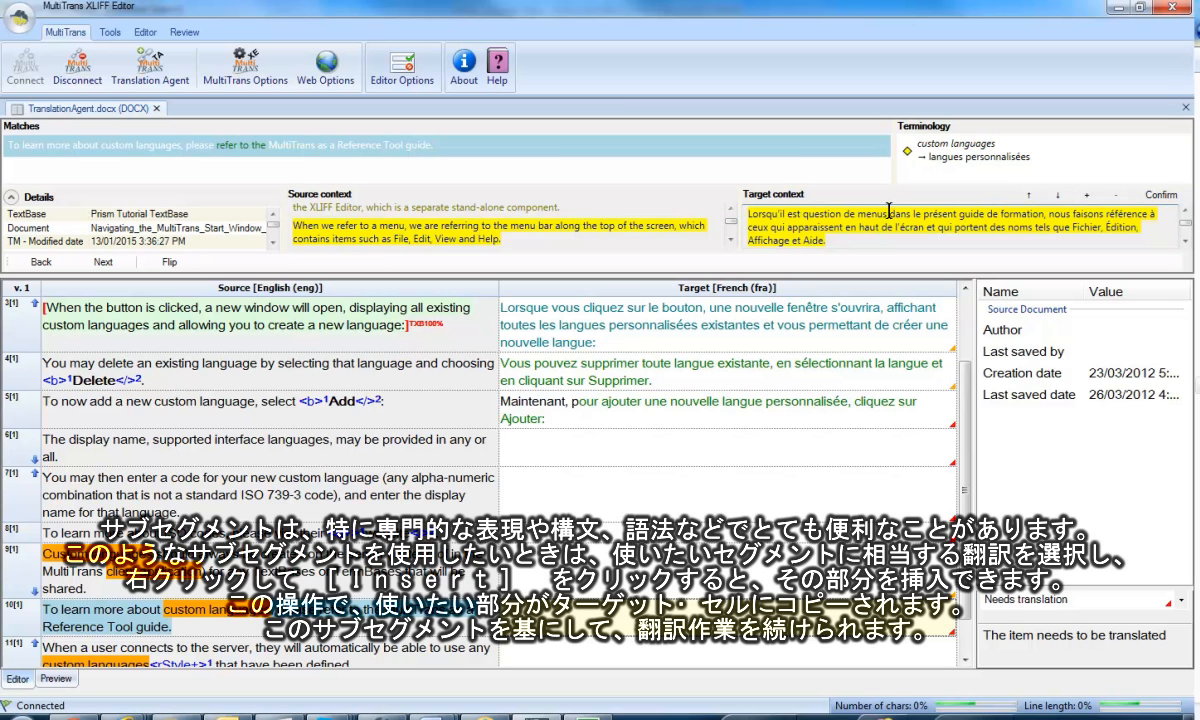
pyautogui.moveTo(857, 213); pyautogui.dragTo(748, 214)
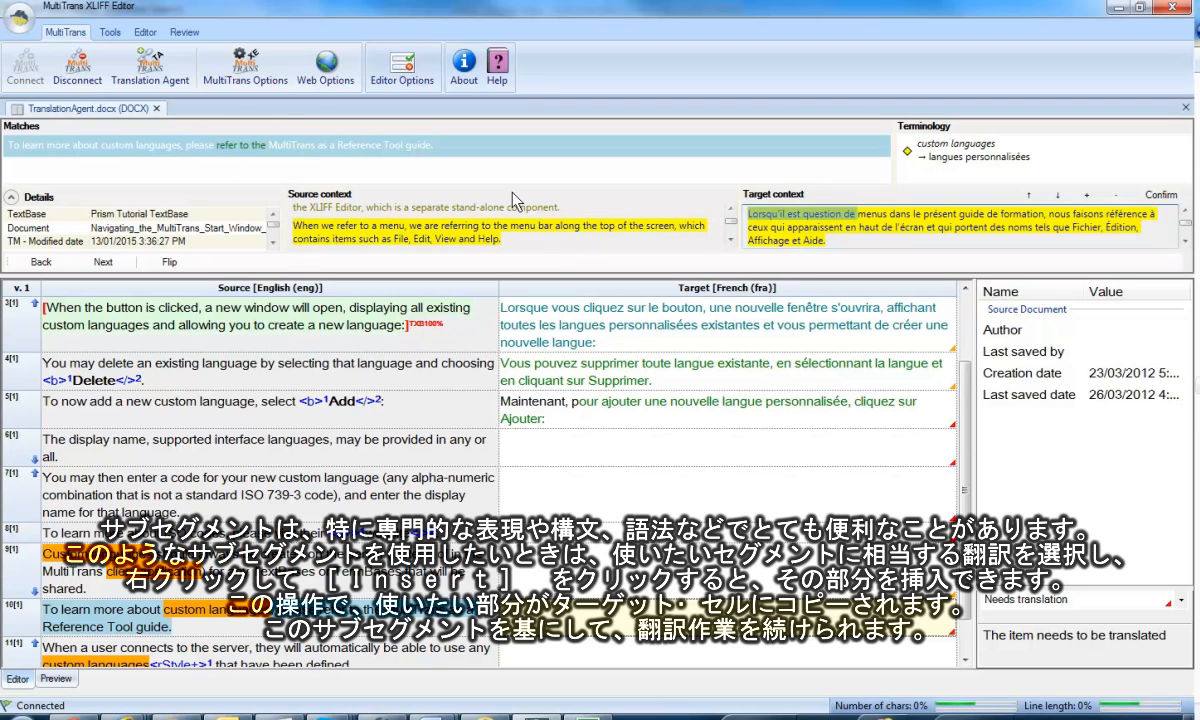
pyautogui.rightClick(786, 212)
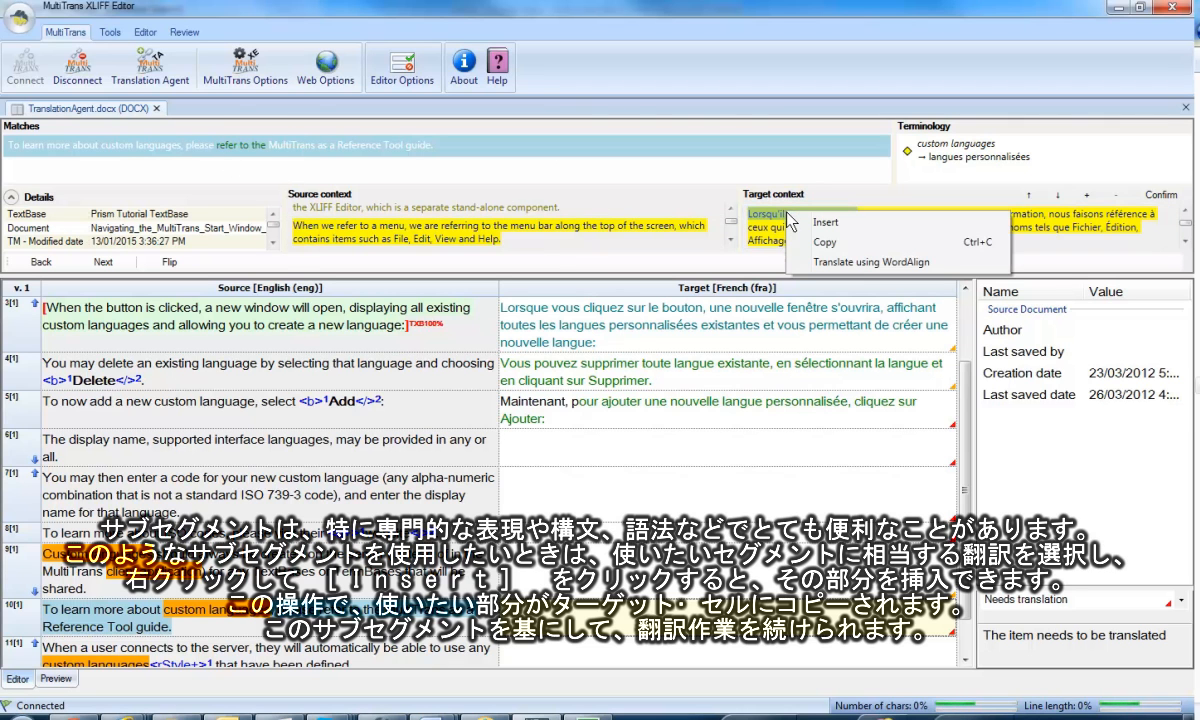
pyautogui.click(824, 226)
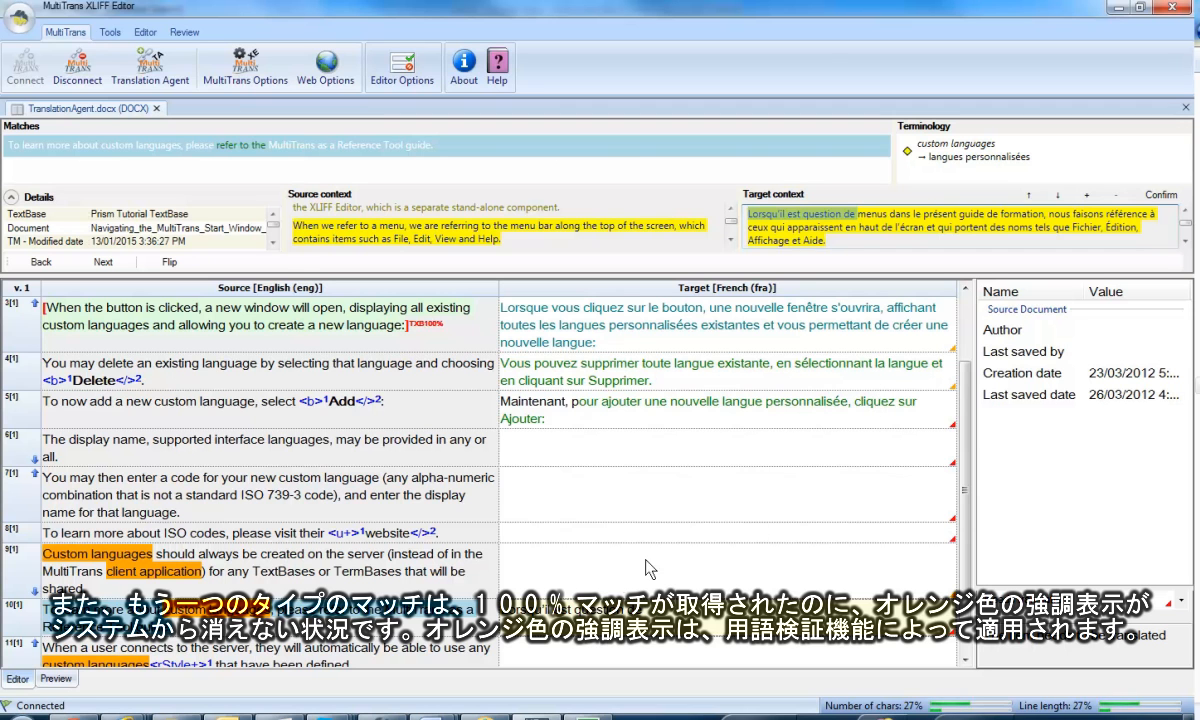
# Fill segment 9's target with its 100% TextBase match.
pyautogui.click(585, 578)
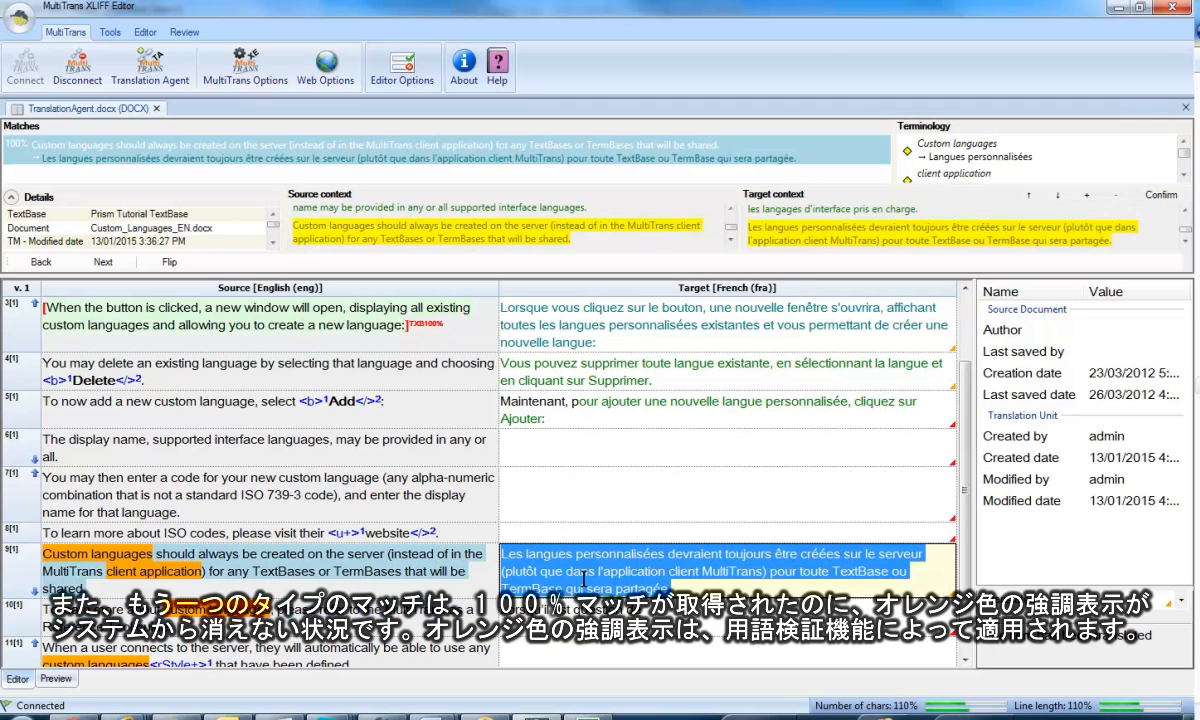
pyautogui.doubleClick(458, 155)
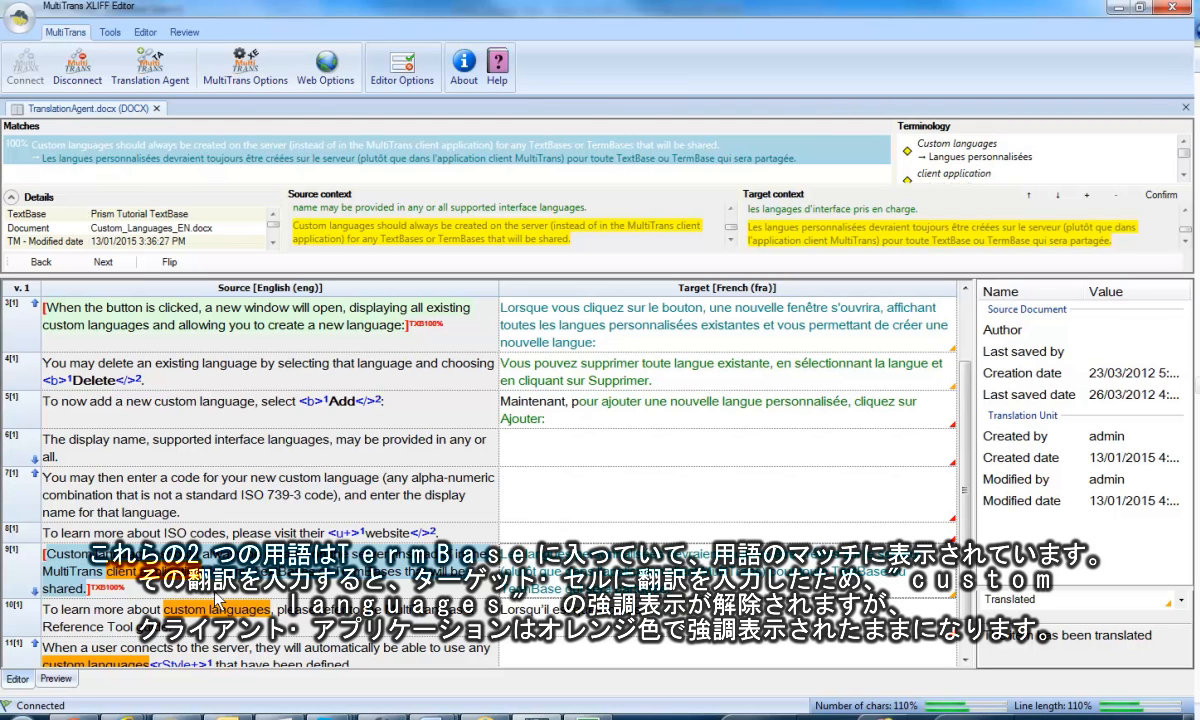
# Enlarge the match area to examine the TermBase translation of "client application", and close the Translation Agent.
pyautogui.moveTo(769, 273); pyautogui.dragTo(767, 345)
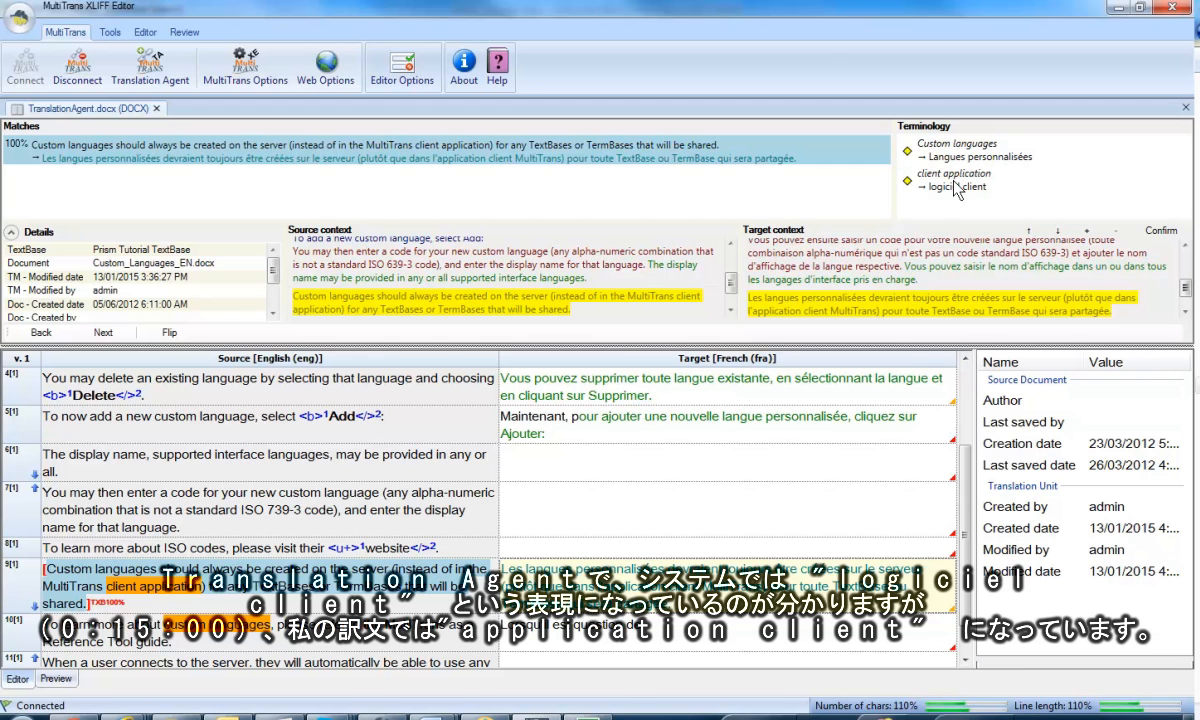
pyautogui.moveTo(957, 190)
pyautogui.click(160, 80)
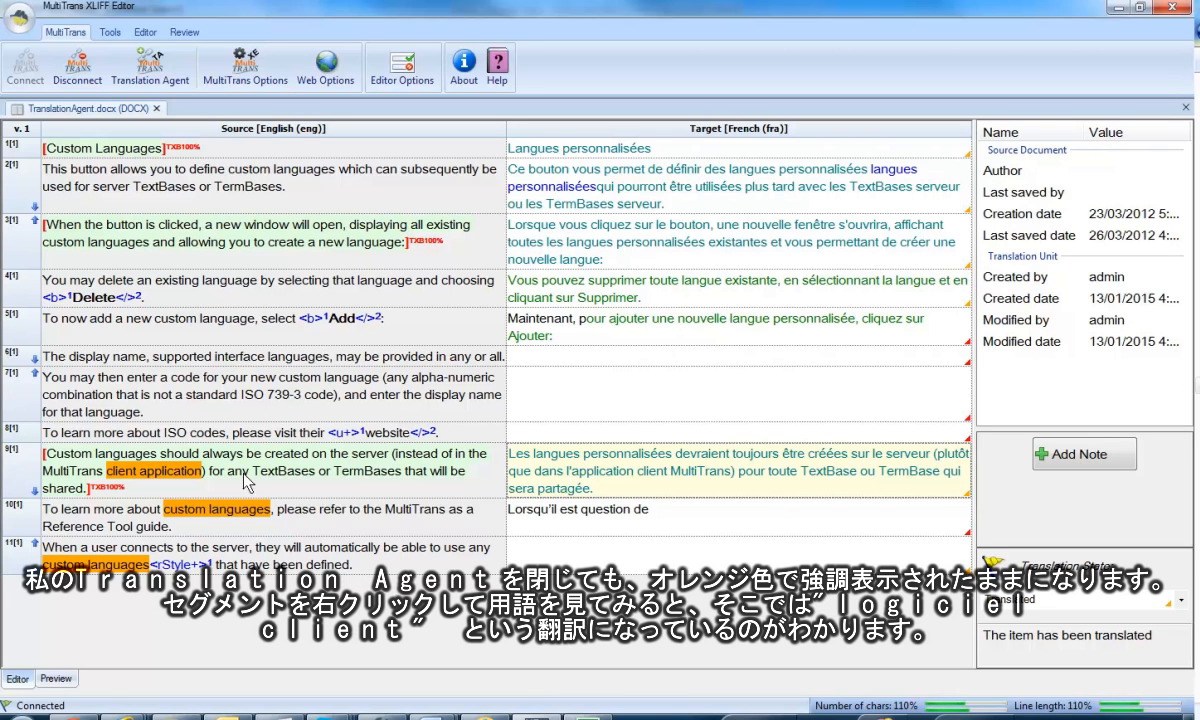
# Add the TermBase term "logiciel client" to the end of segment 9's target and move on to segment 10.
pyautogui.rightClick(630, 488)
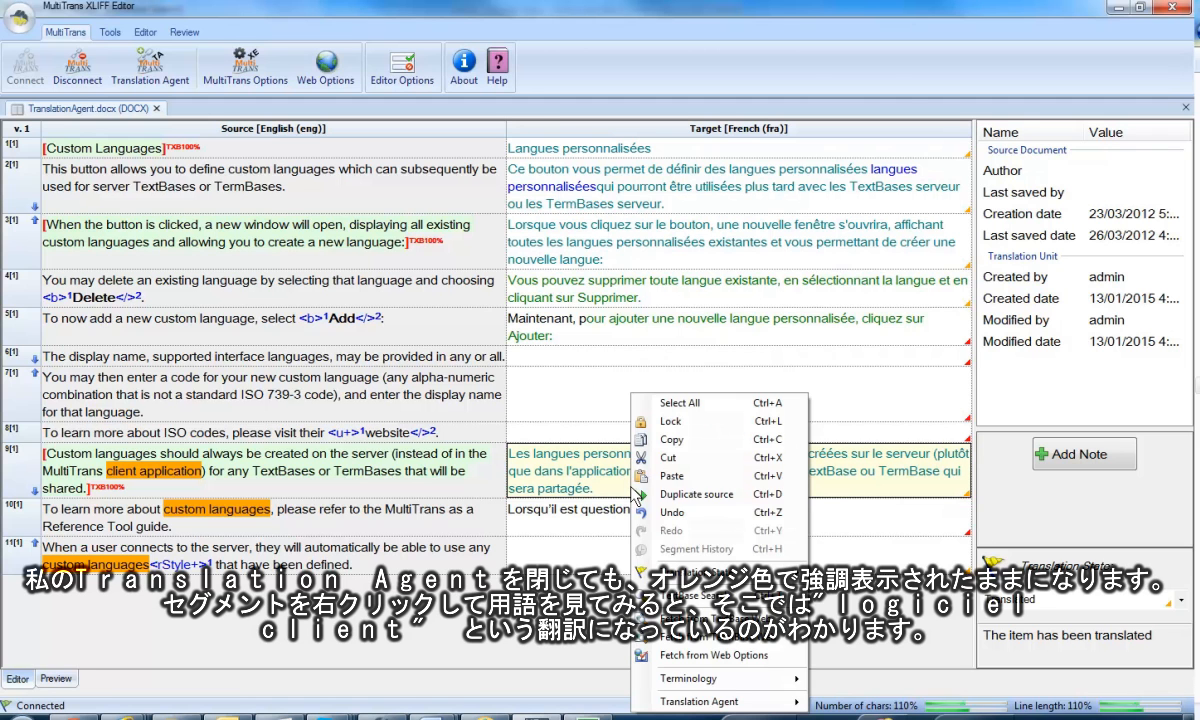
pyautogui.moveTo(695, 679)
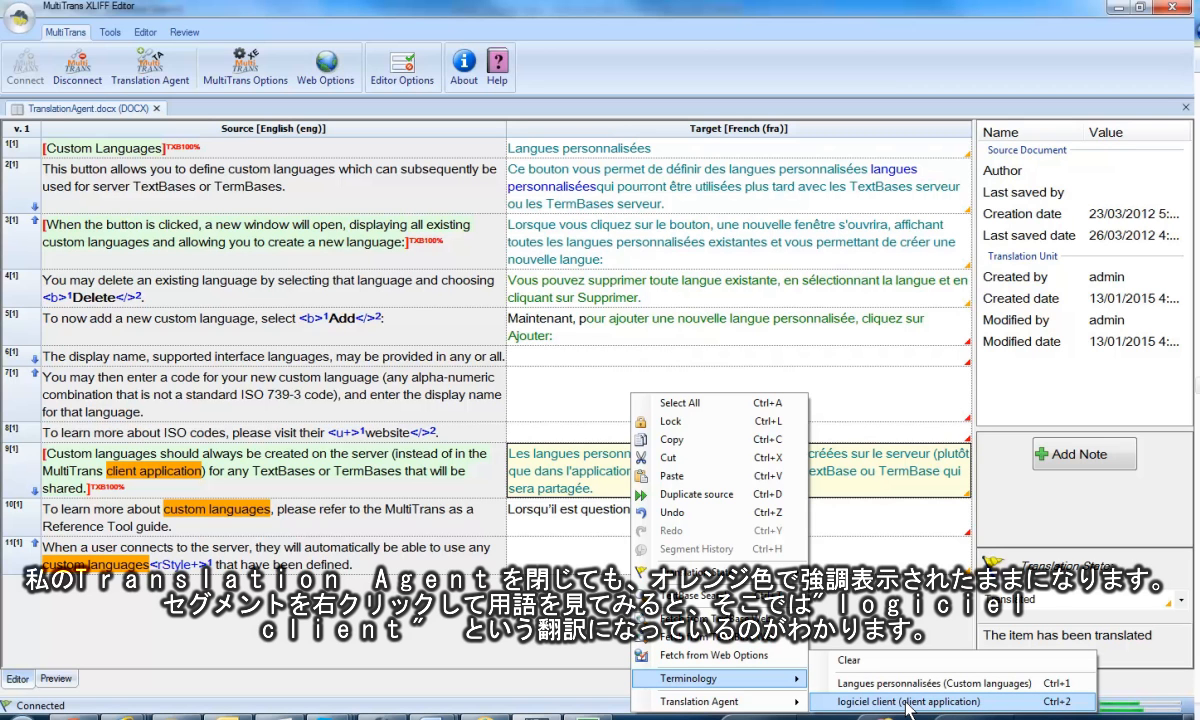
pyautogui.click(1033, 706)
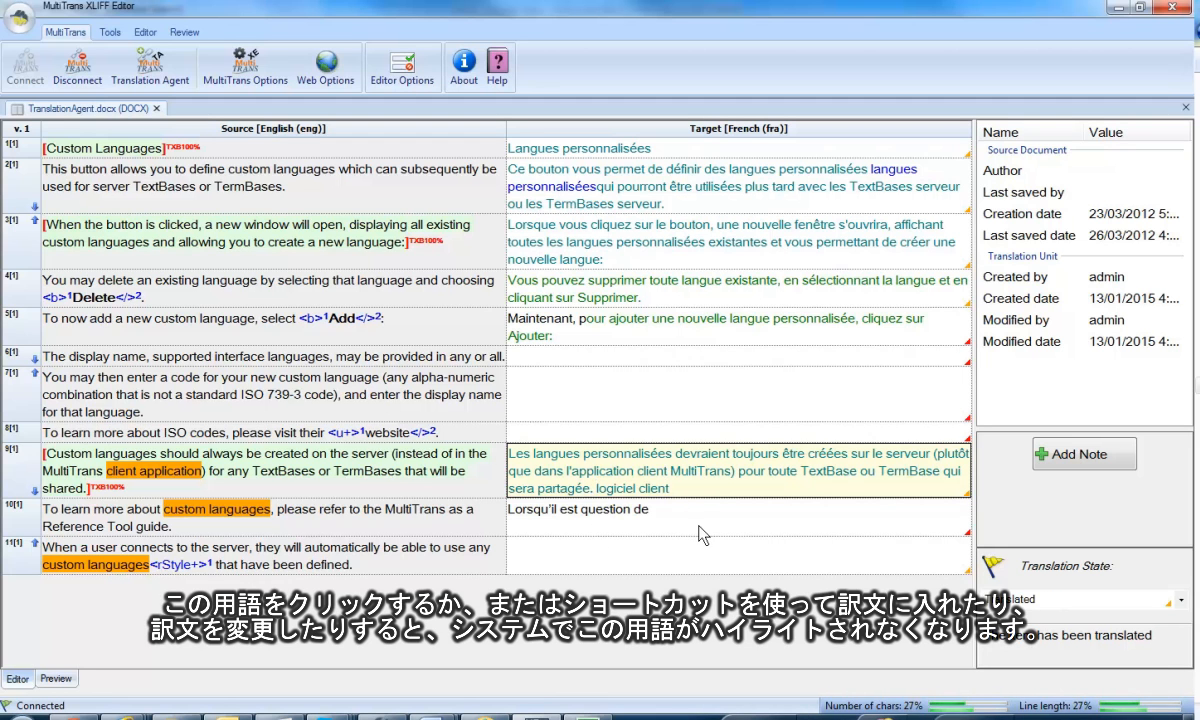
pyautogui.click(651, 512)
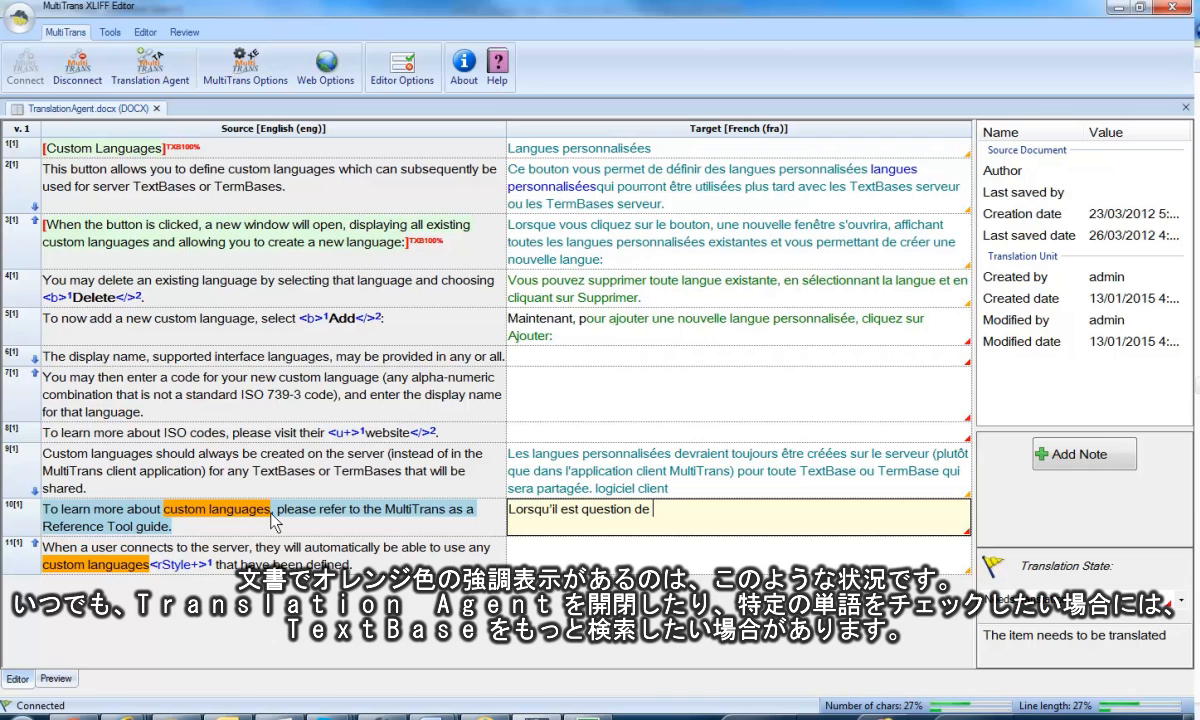
pyautogui.click(148, 66)
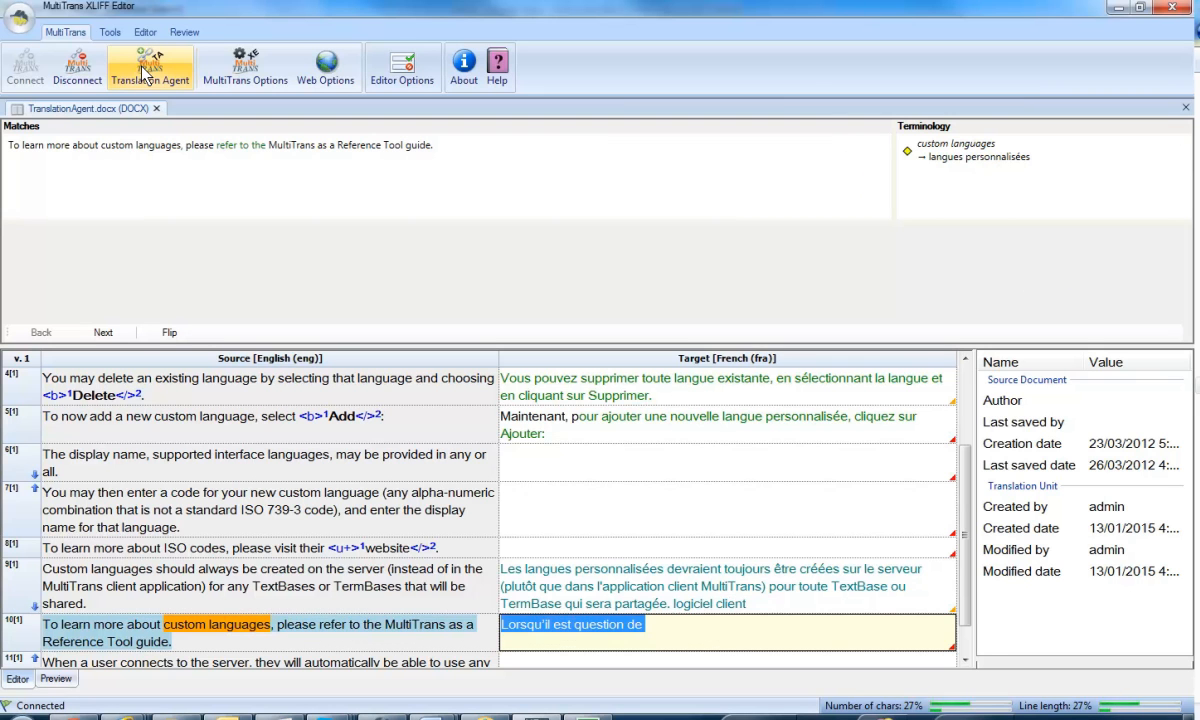
pyautogui.click(295, 456)
pyautogui.click(150, 68)
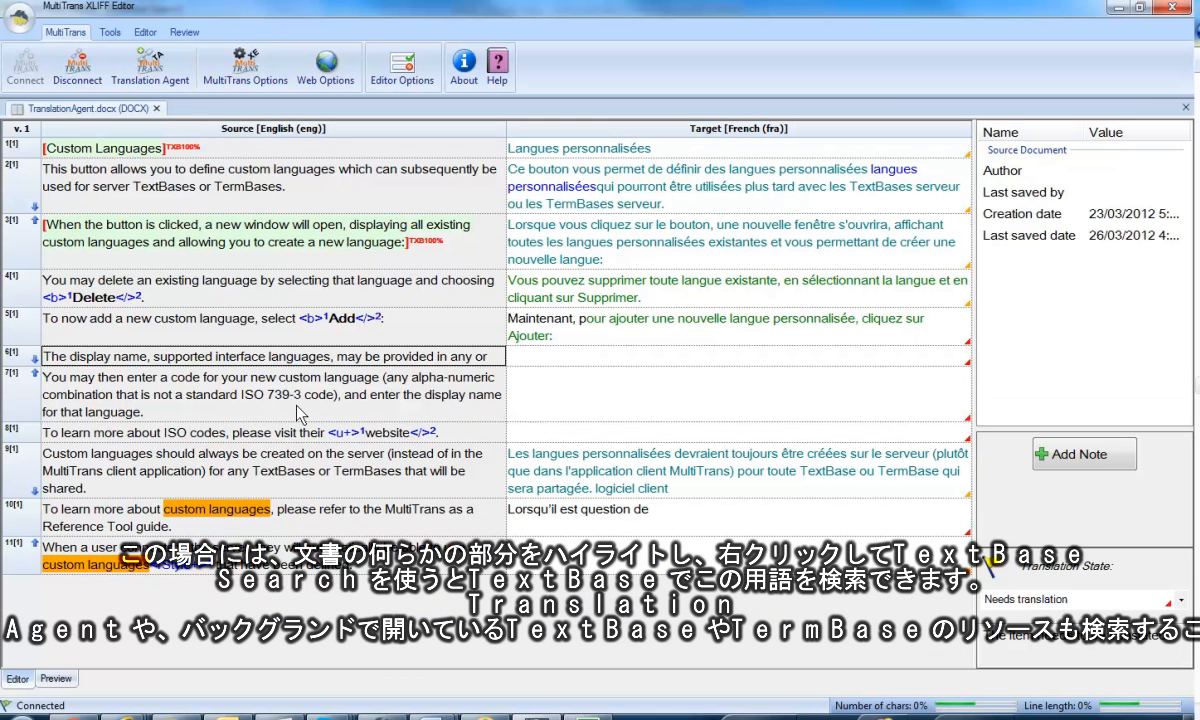
# Select "custom languages" in segment 10's source, view the TextBase search options for it, and return to the segment's target.
pyautogui.click(262, 510)
pyautogui.moveTo(271, 509); pyautogui.dragTo(165, 509)
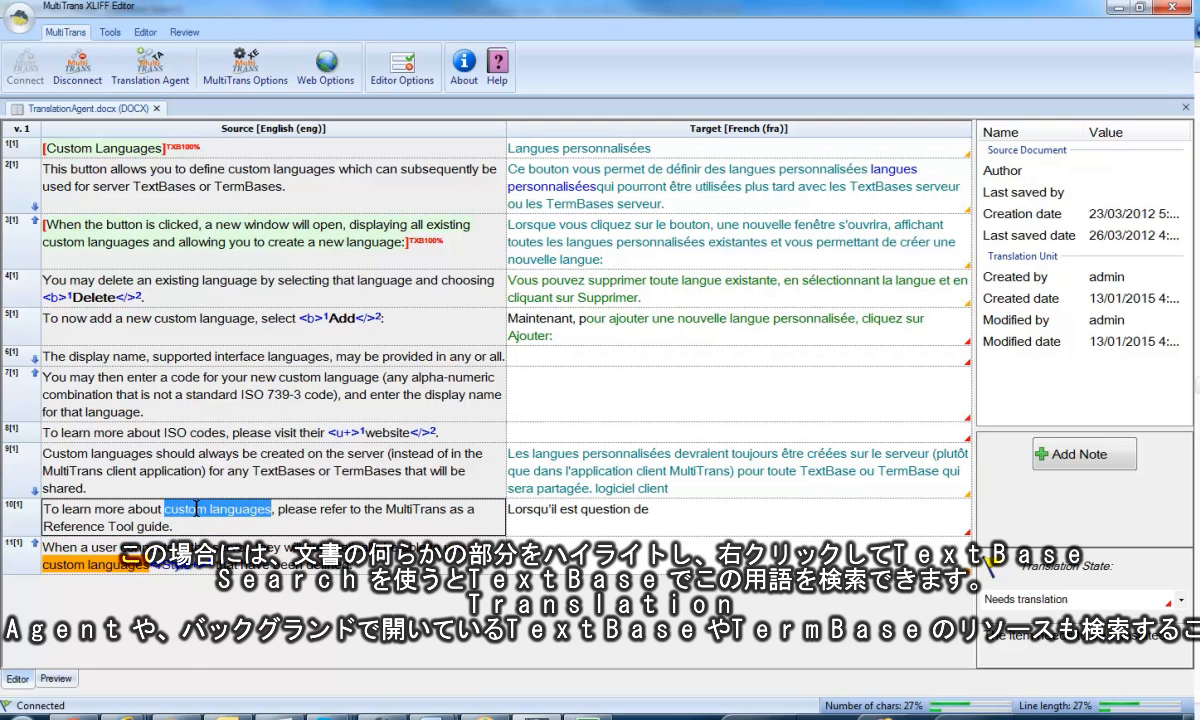
pyautogui.rightClick(190, 470)
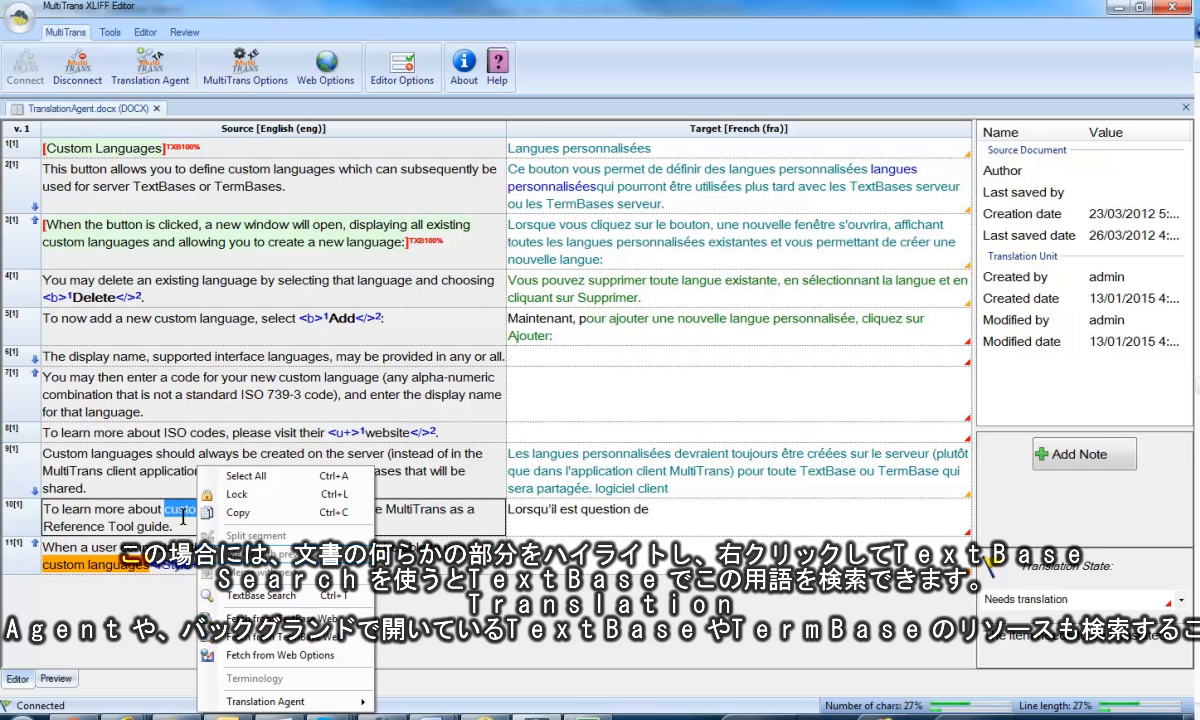
pyautogui.click(689, 525)
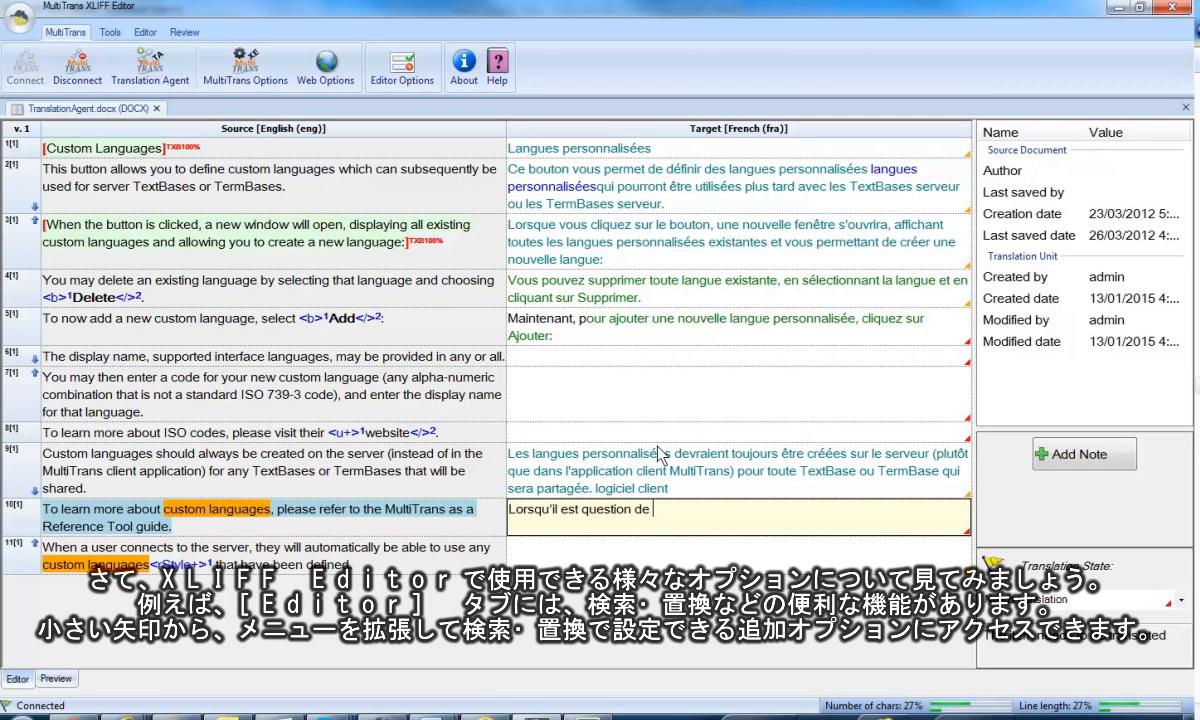
# Open the Replace dialog, expand its search options to examine them, and close it without replacing anything.
pyautogui.click(145, 32)
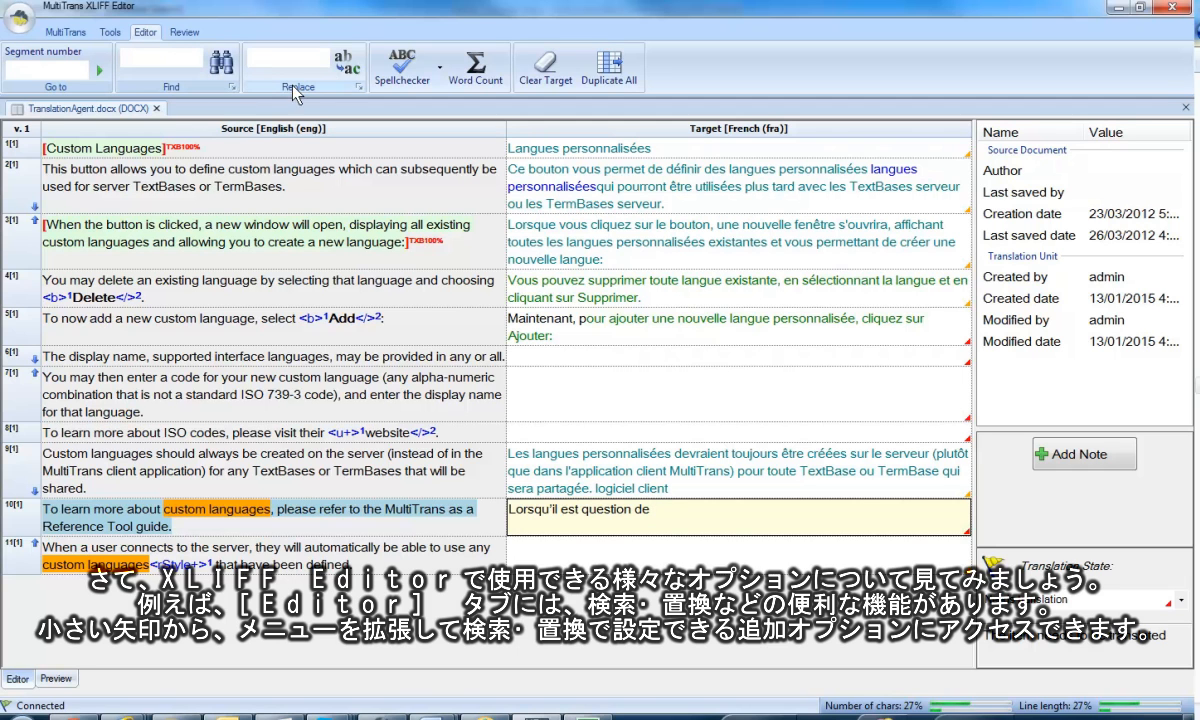
pyautogui.click(360, 89)
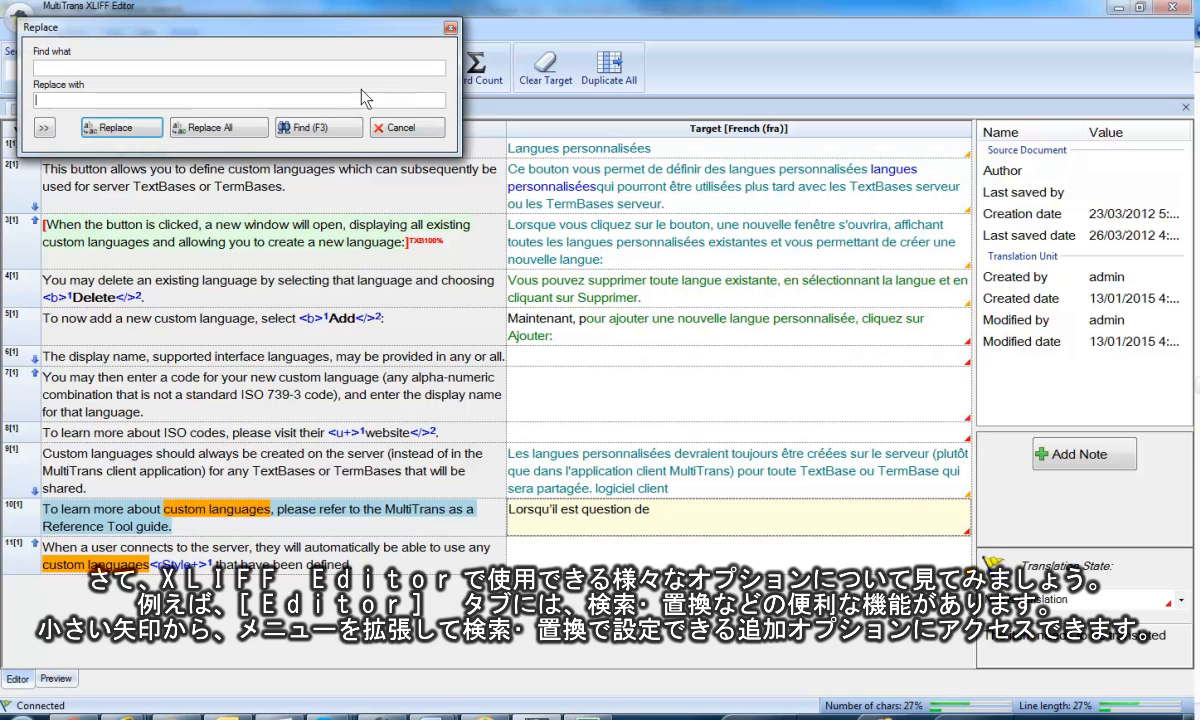
pyautogui.click(50, 133)
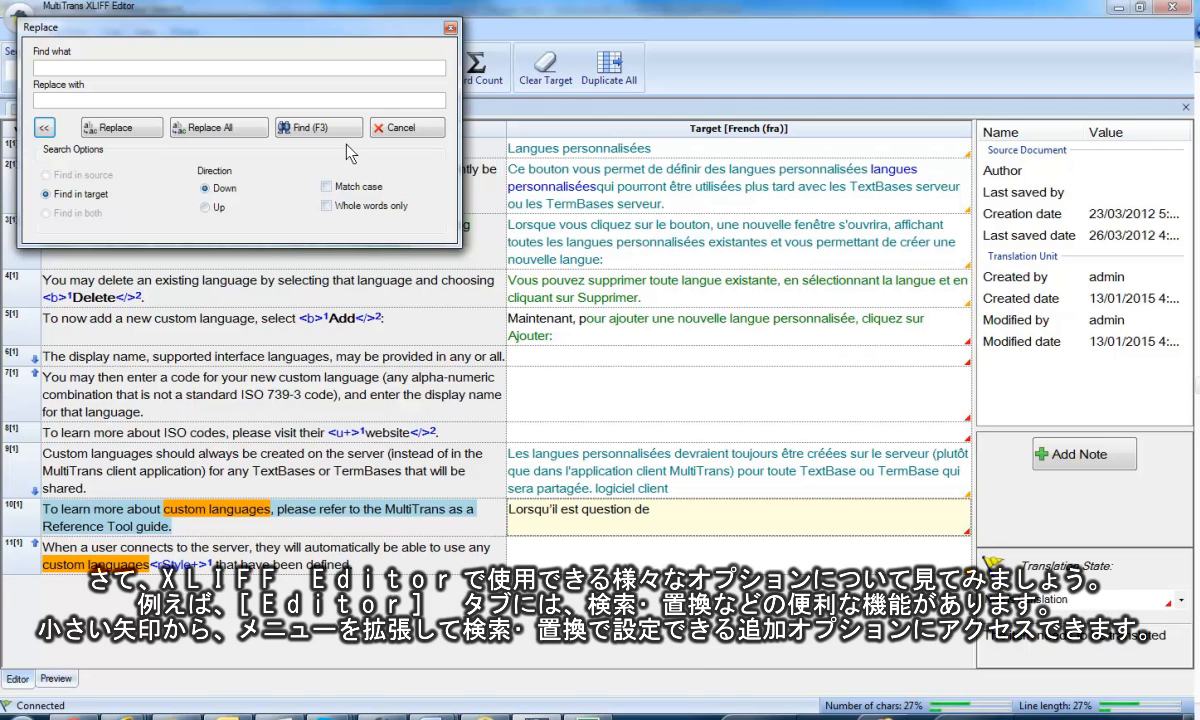
pyautogui.click(453, 30)
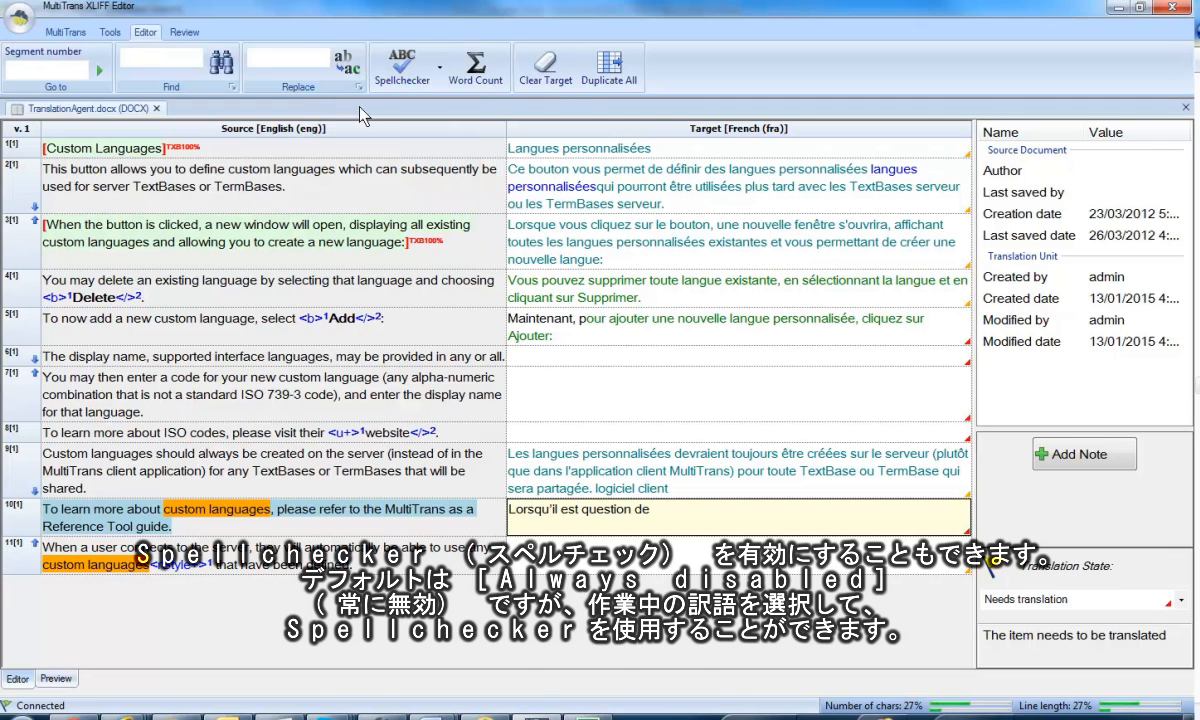
# Enable the French spellchecker, check the correction suggestions for "TextBase" in segment 9's target, and move to segment 7.
pyautogui.click(440, 68)
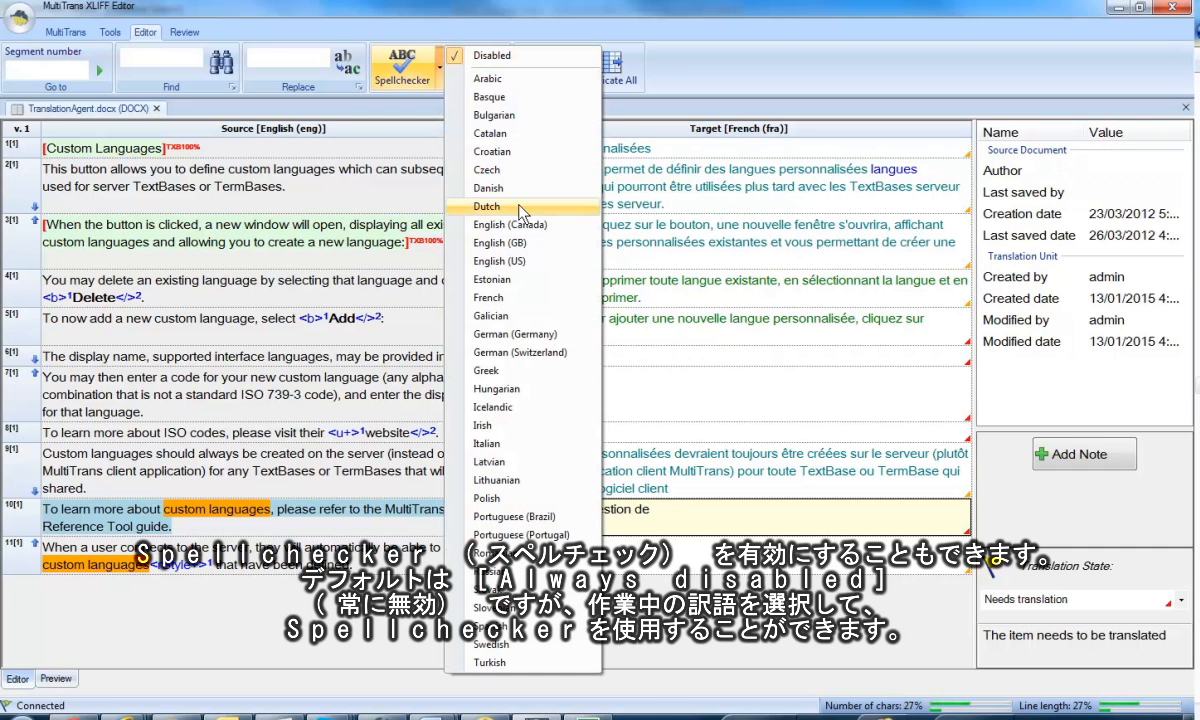
pyautogui.click(523, 300)
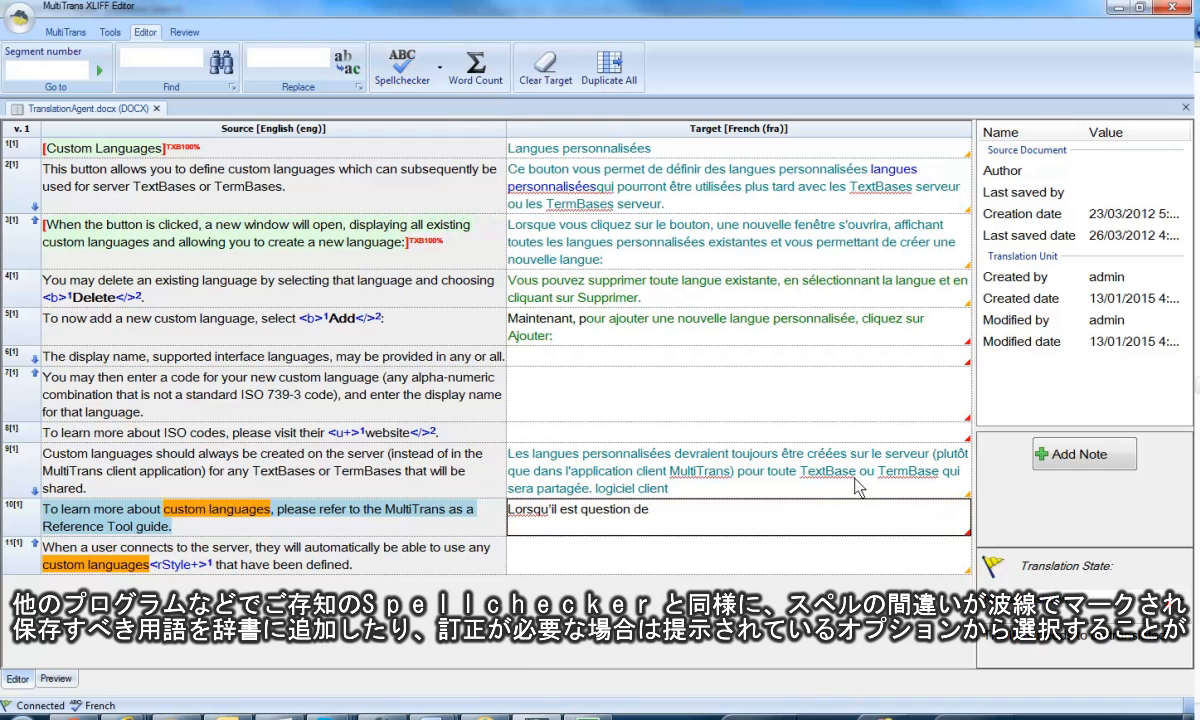
pyautogui.rightClick(822, 483)
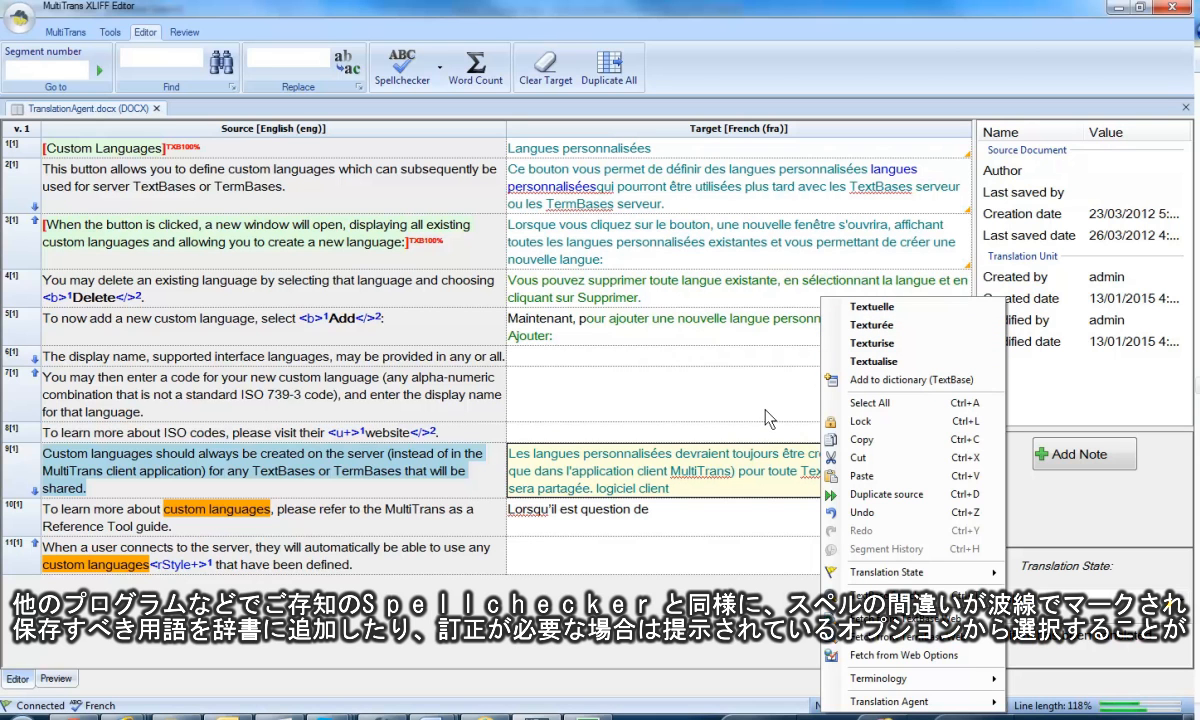
pyautogui.click(670, 412)
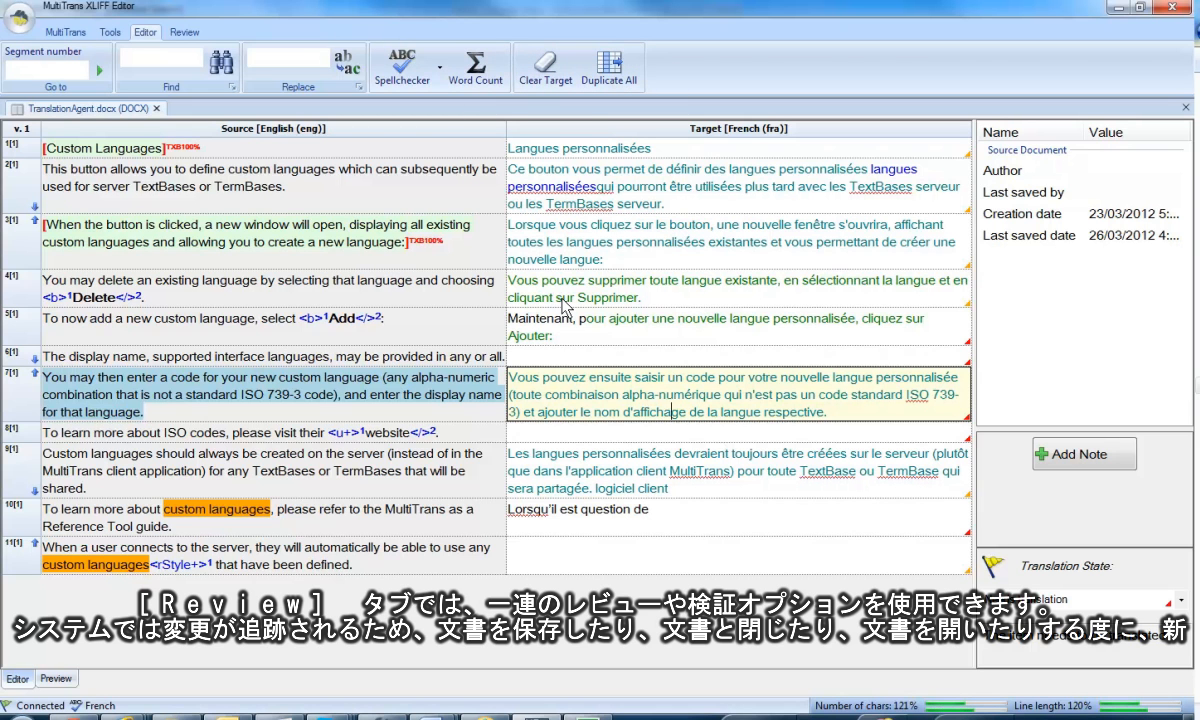
# View the Track Changes options for removing tracking information and comparing document versions.
pyautogui.click(196, 33)
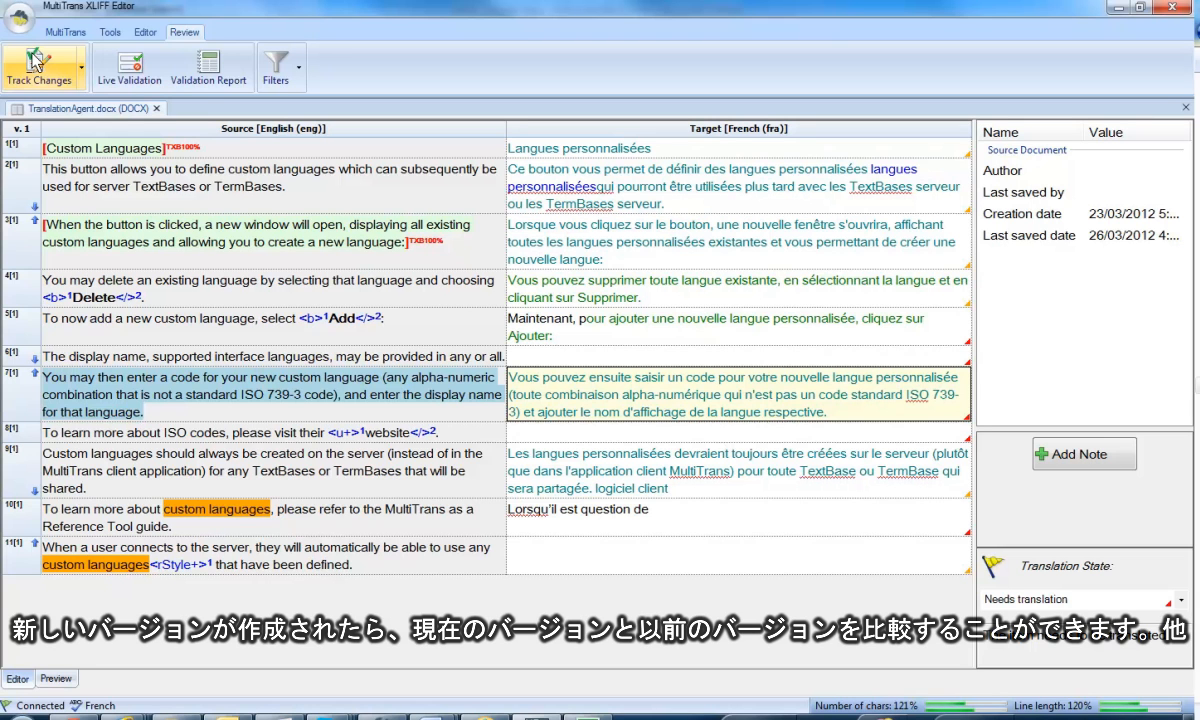
pyautogui.click(84, 66)
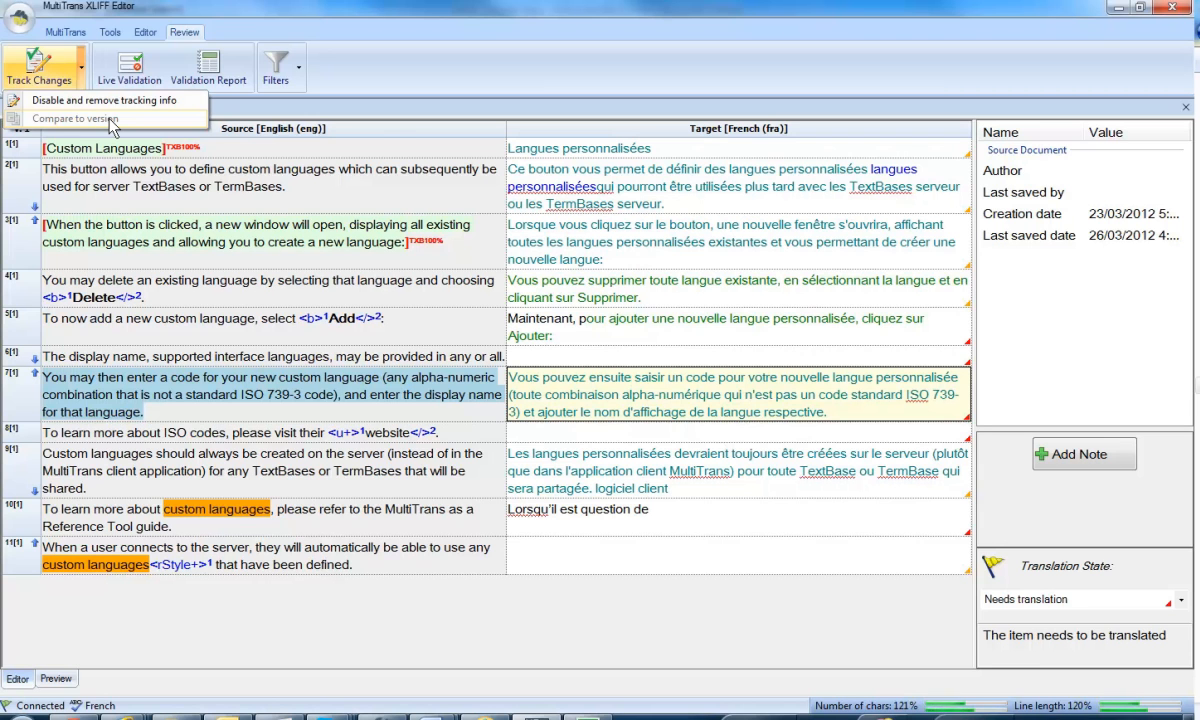
pyautogui.click(365, 92)
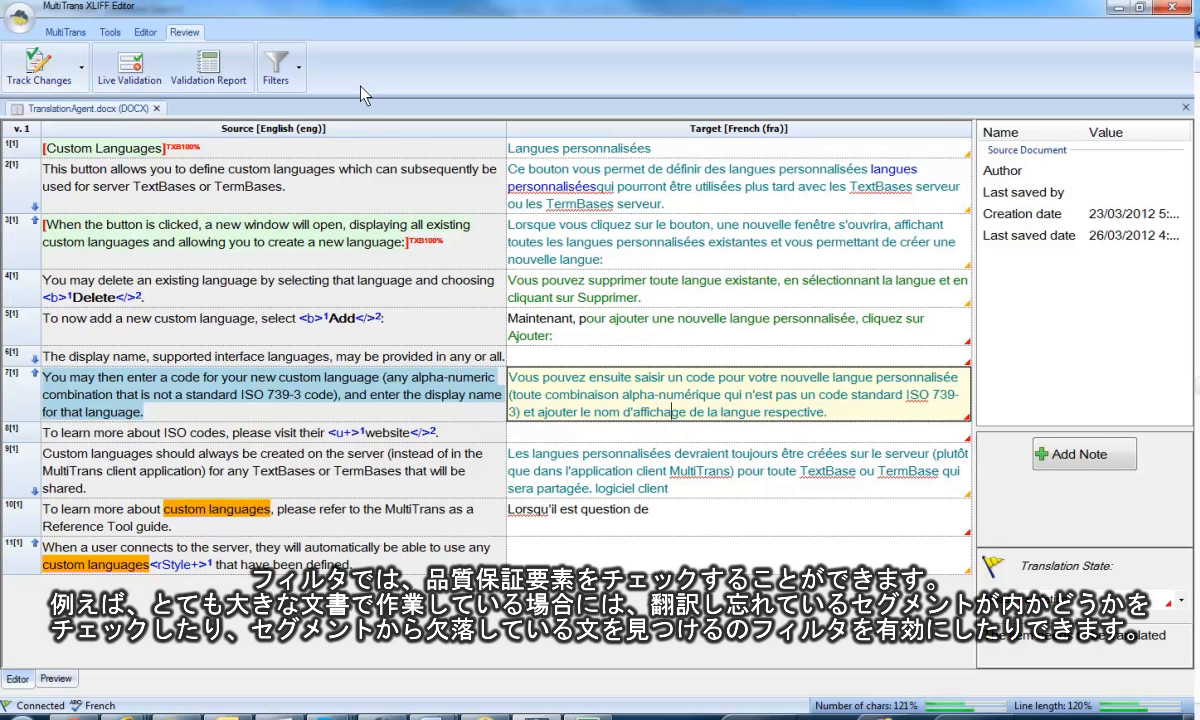
# Filter the document to show only non-translated segments.
pyautogui.click(298, 70)
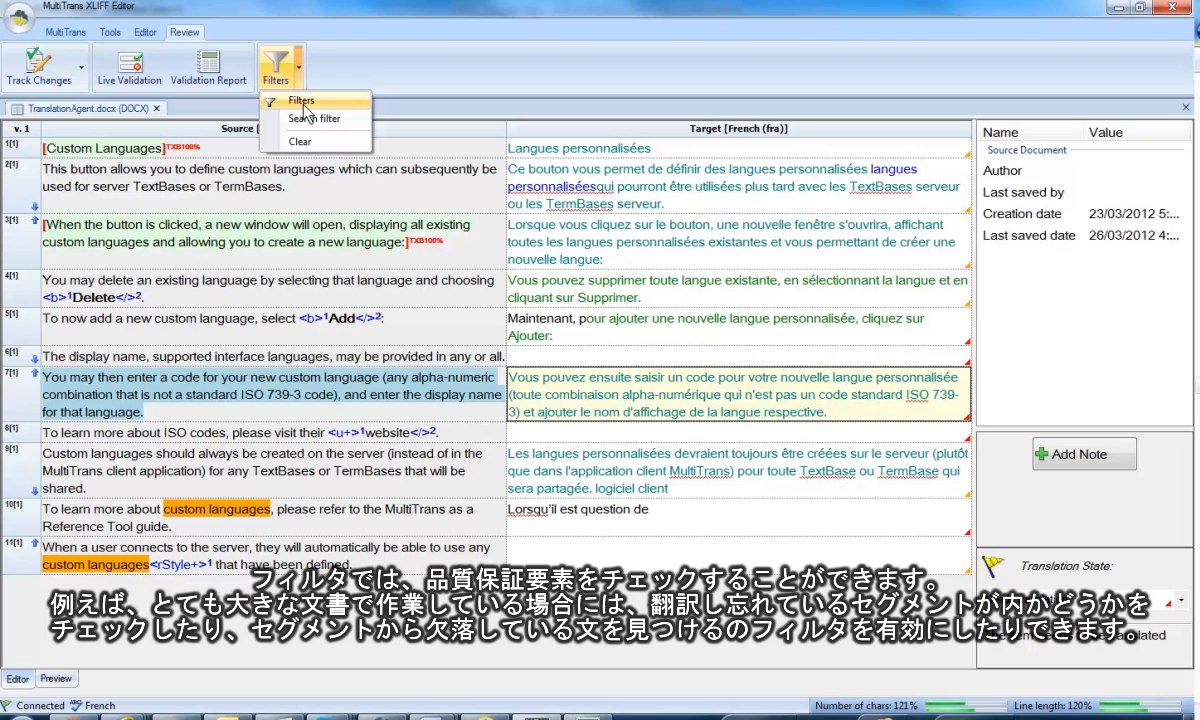
pyautogui.click(303, 101)
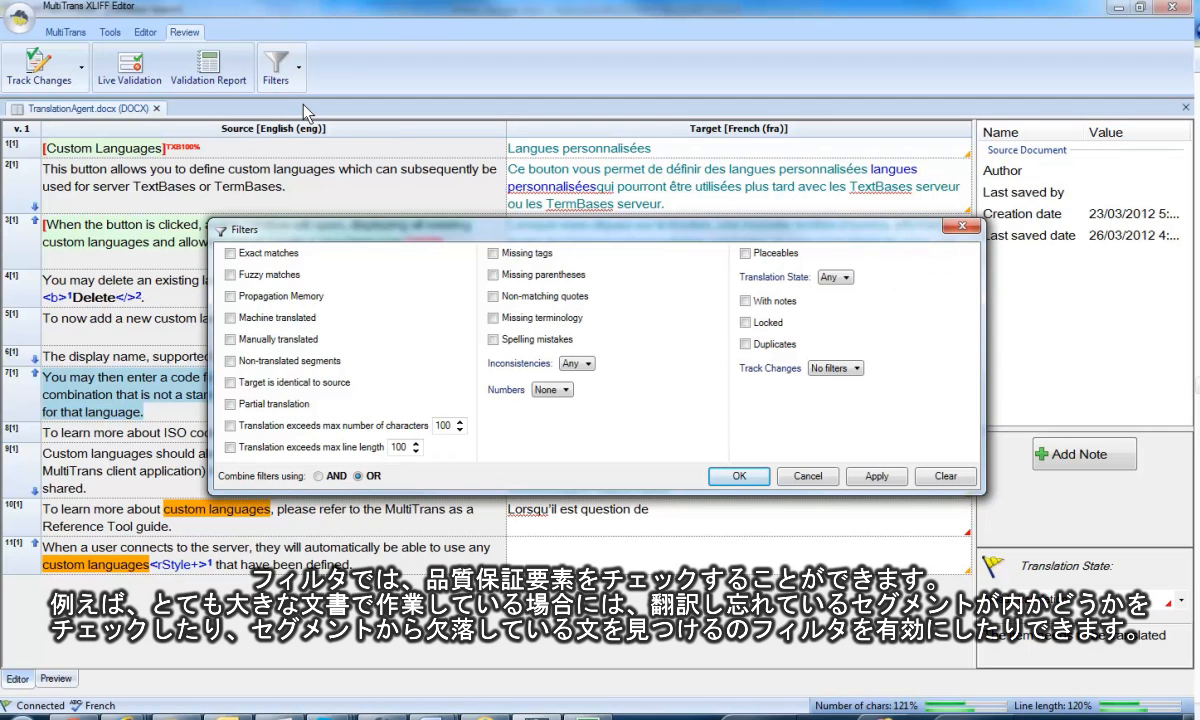
pyautogui.click(230, 361)
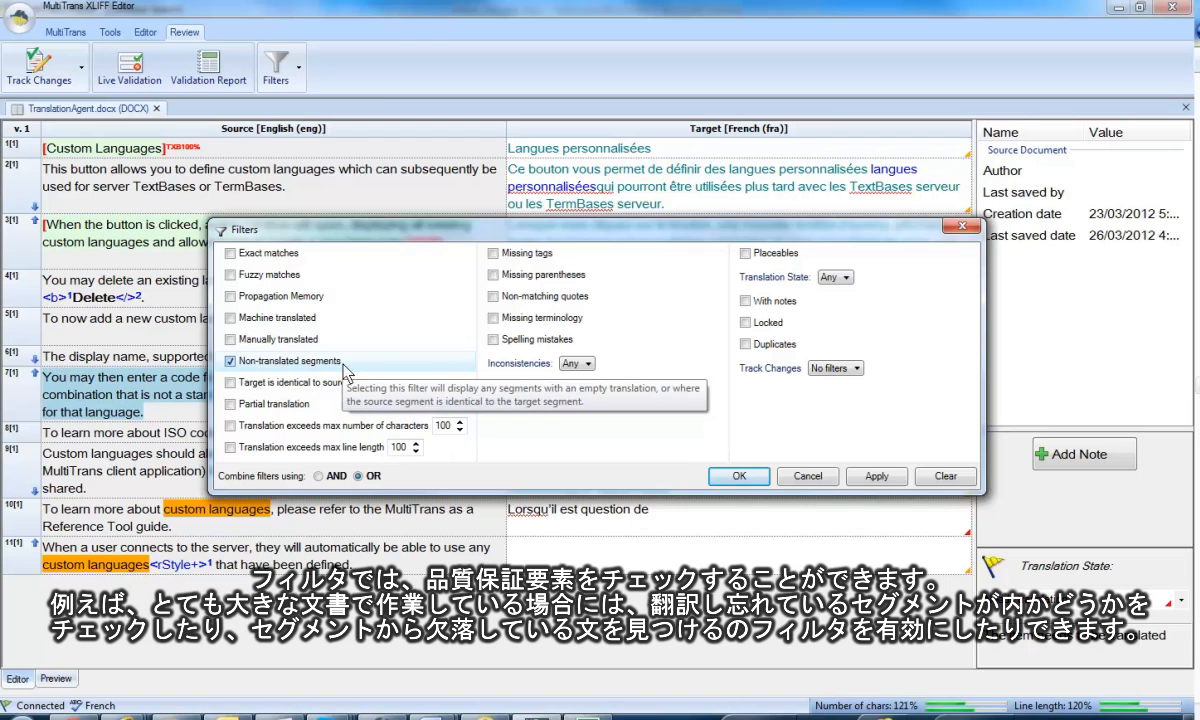
pyautogui.click(755, 476)
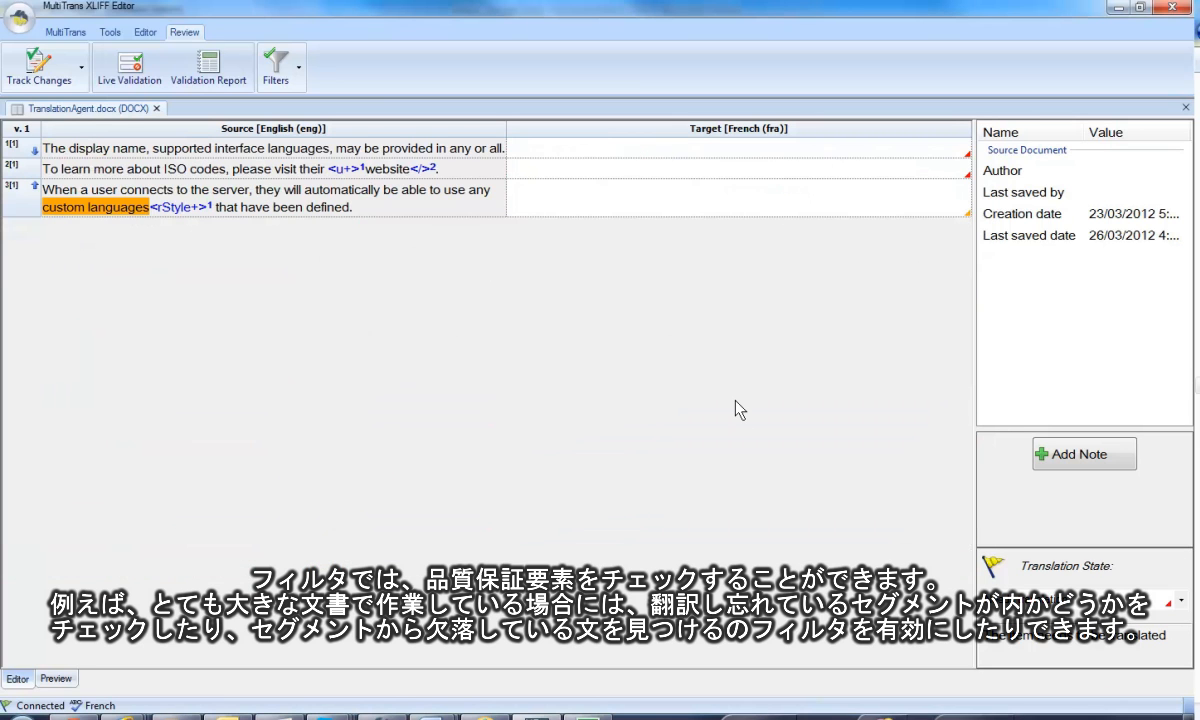
# Examine the available quality filters, including the Numbers choices, and clear all filters to show the full document.
pyautogui.click(298, 70)
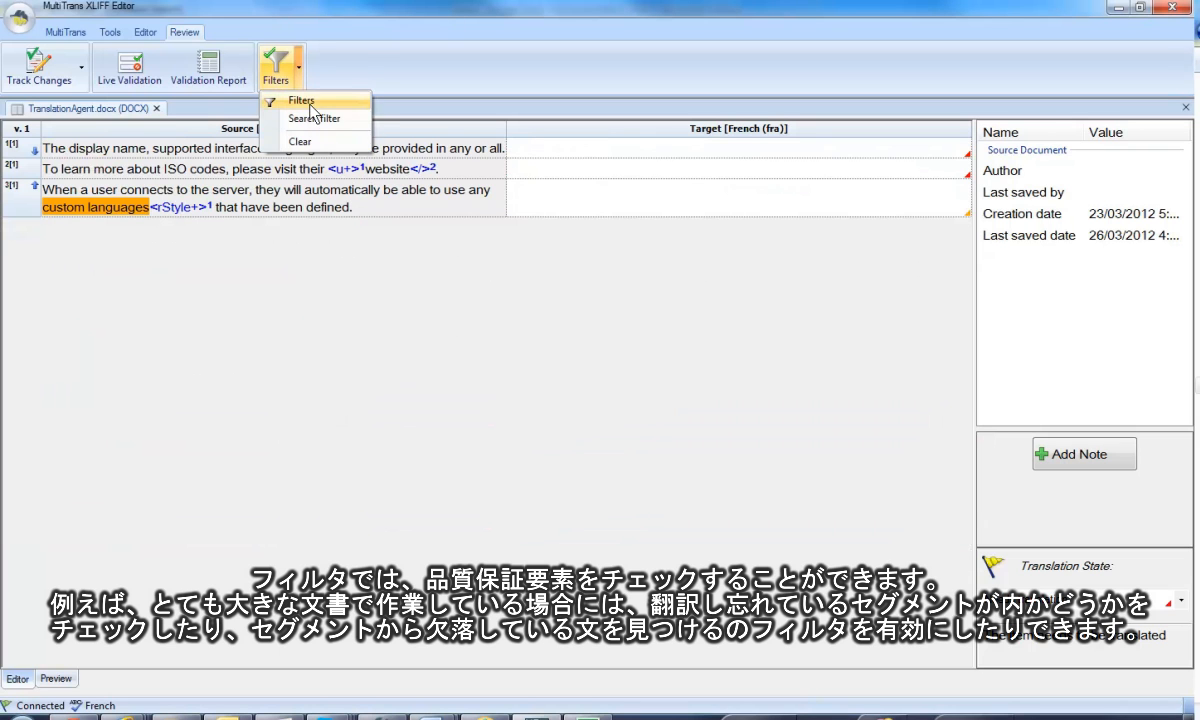
pyautogui.click(300, 100)
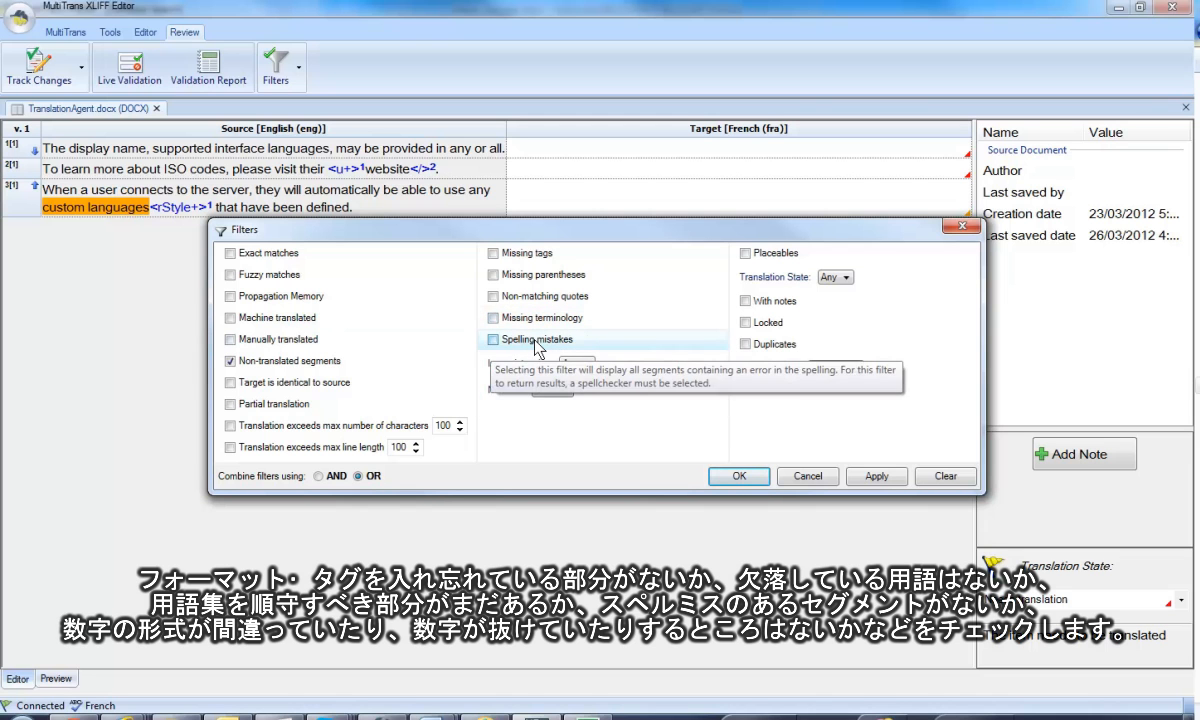
pyautogui.click(566, 391)
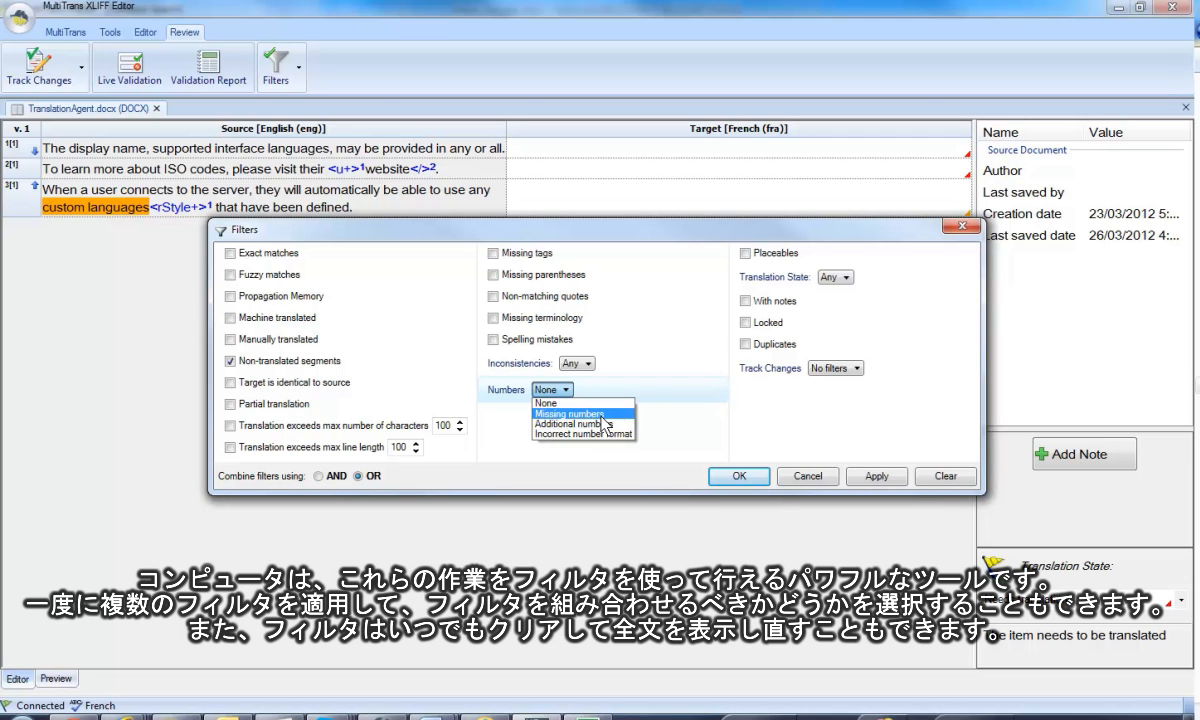
pyautogui.click(661, 335)
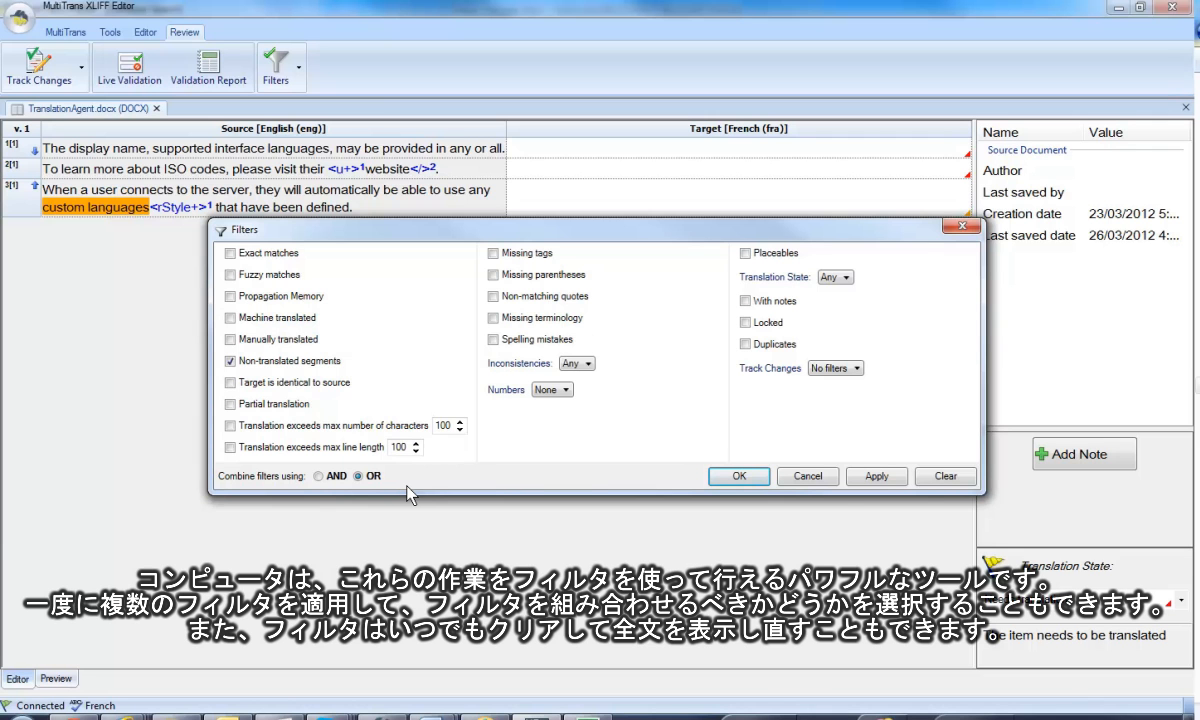
pyautogui.click(966, 474)
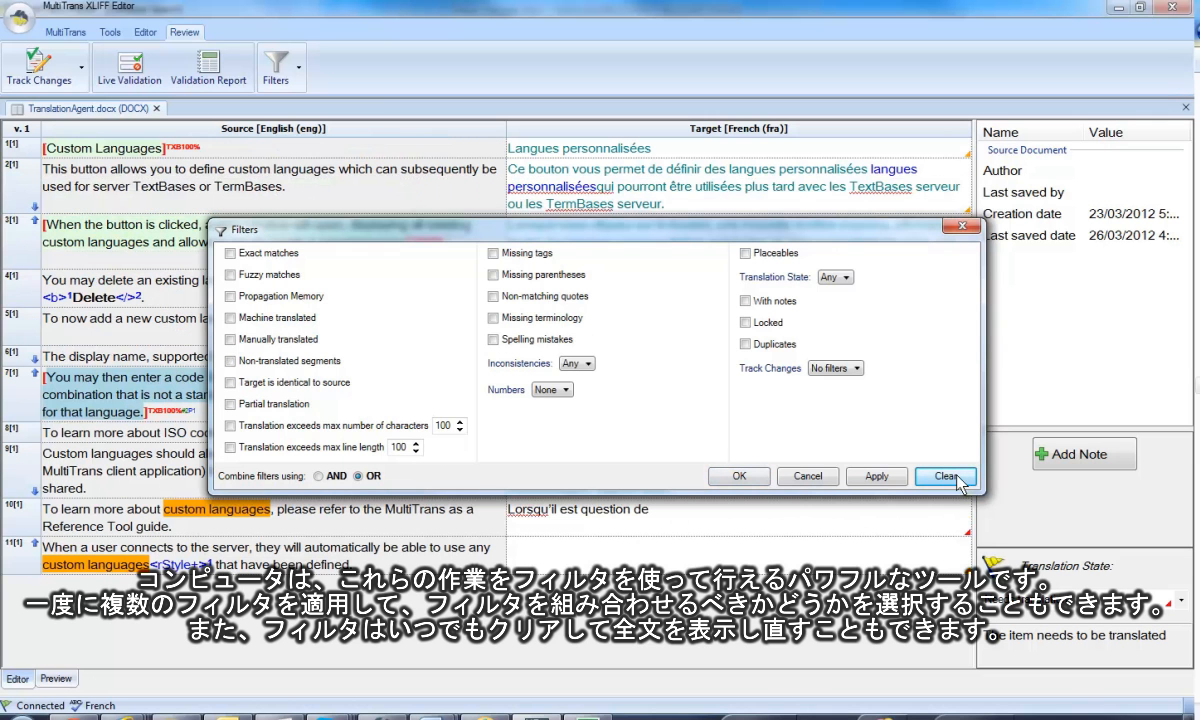
pyautogui.click(756, 486)
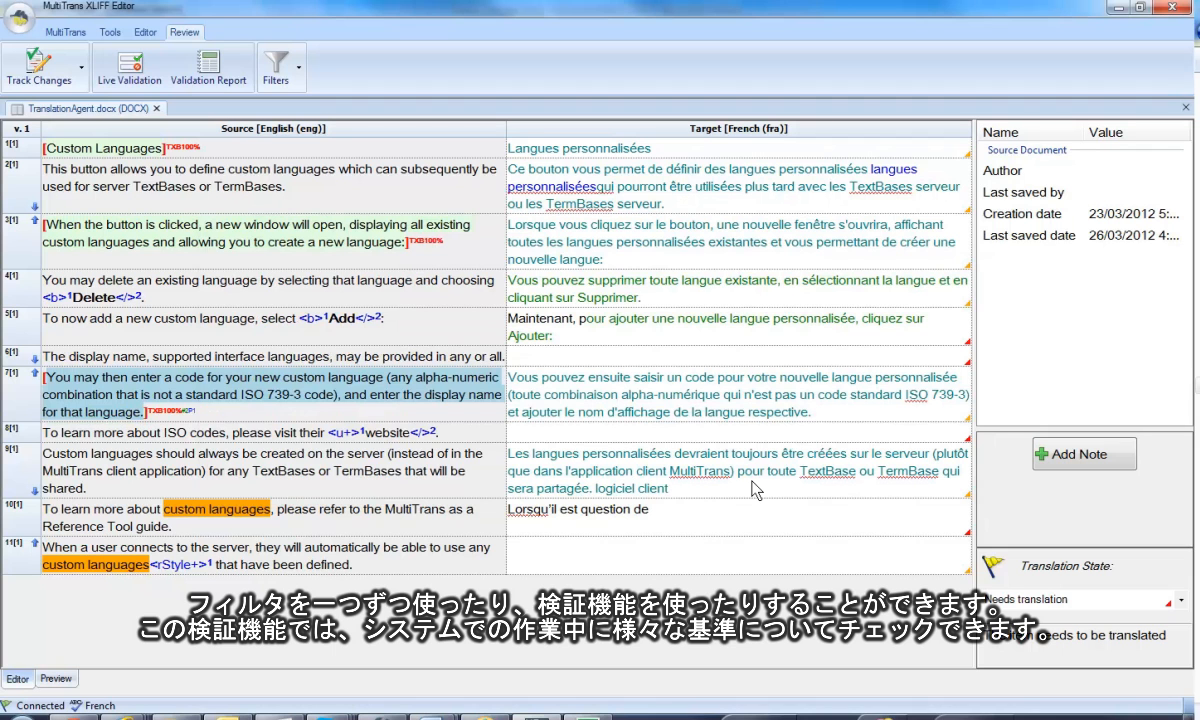
# Run Live Validation on the document with non-translated segments as the only criterion.
pyautogui.click(128, 86)
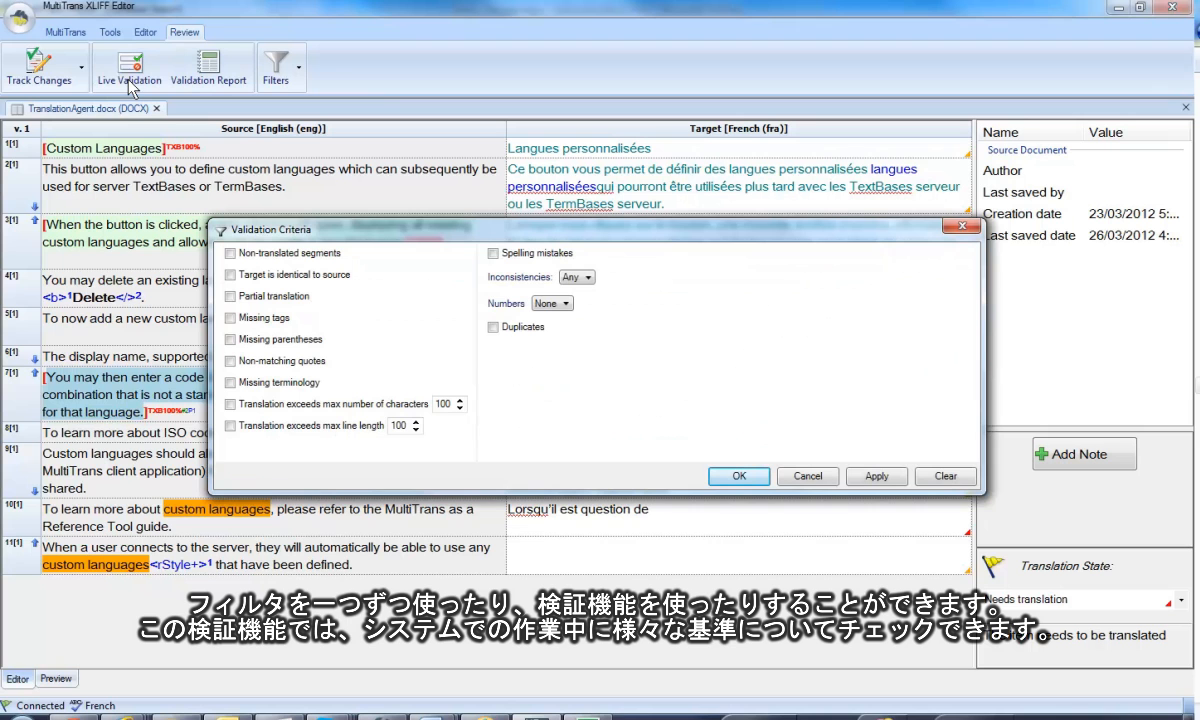
pyautogui.click(232, 255)
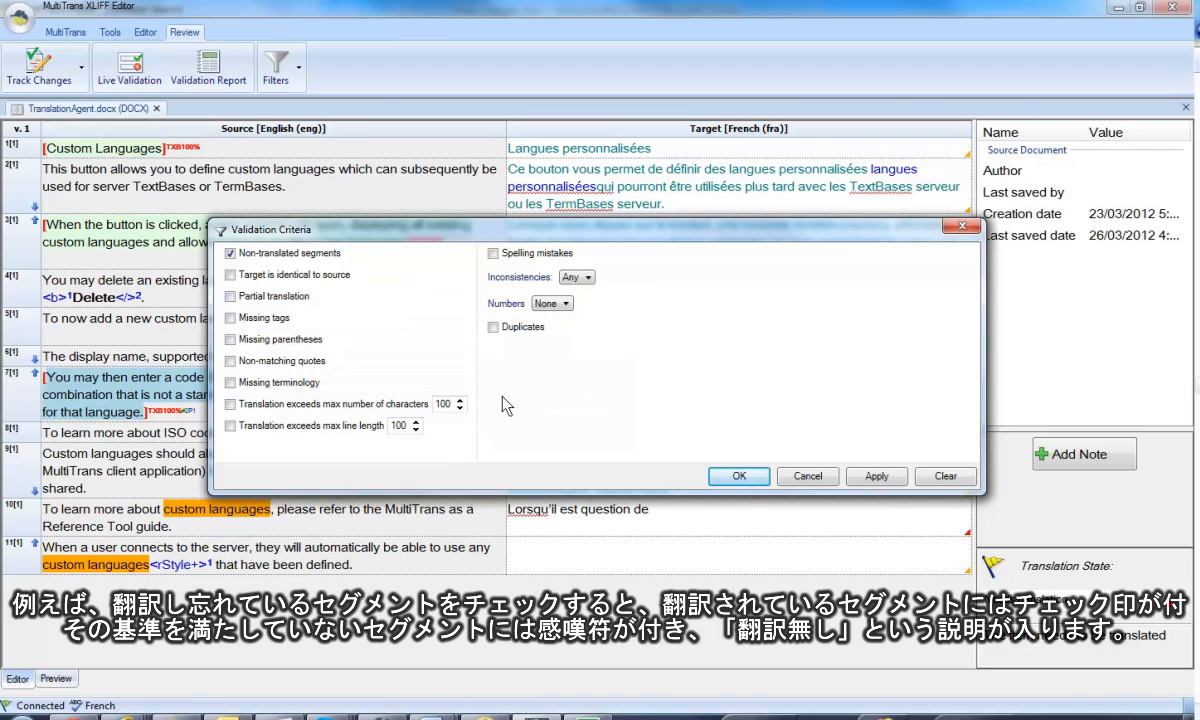
pyautogui.click(739, 476)
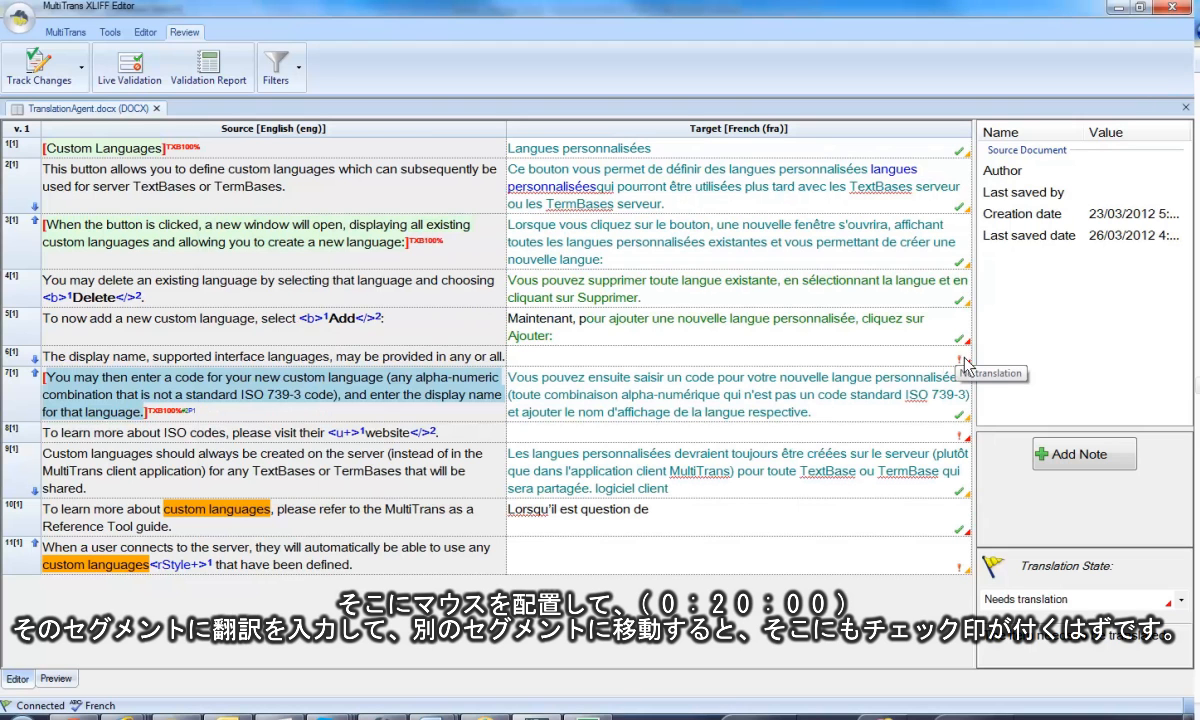
# Enter "My translation" as segment 6's target, move to segment 7, and turn off Live Validation.
pyautogui.click(815, 354)
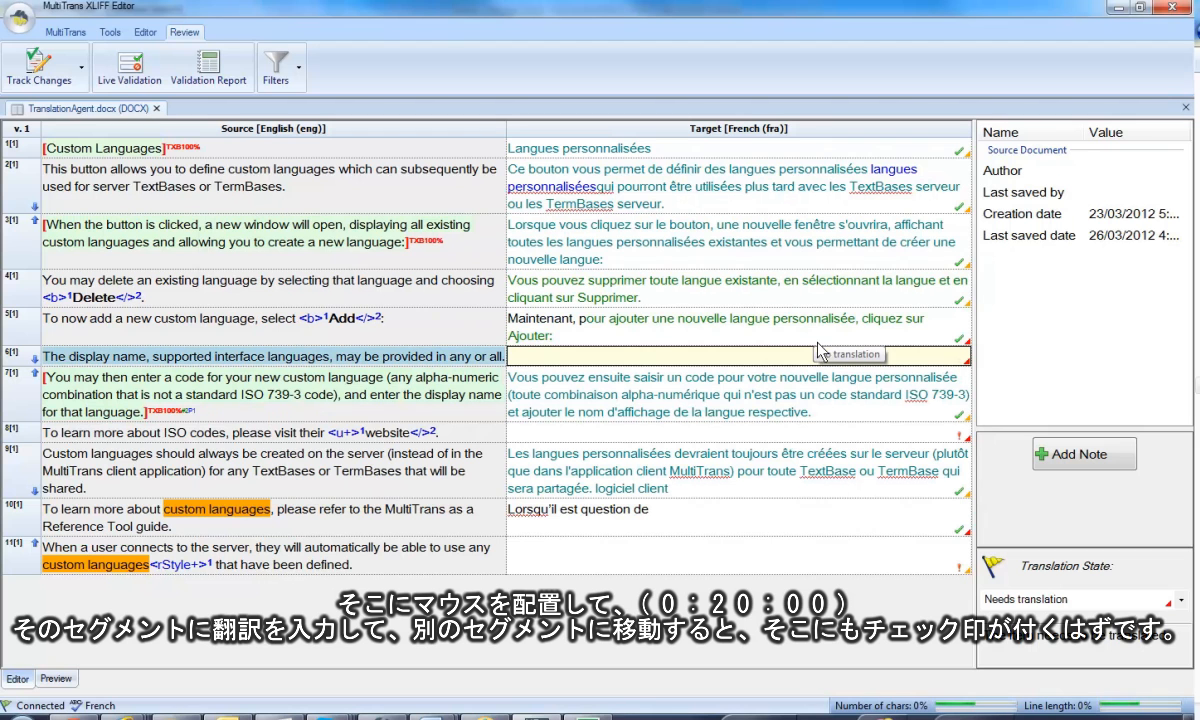
pyautogui.write('My translation')
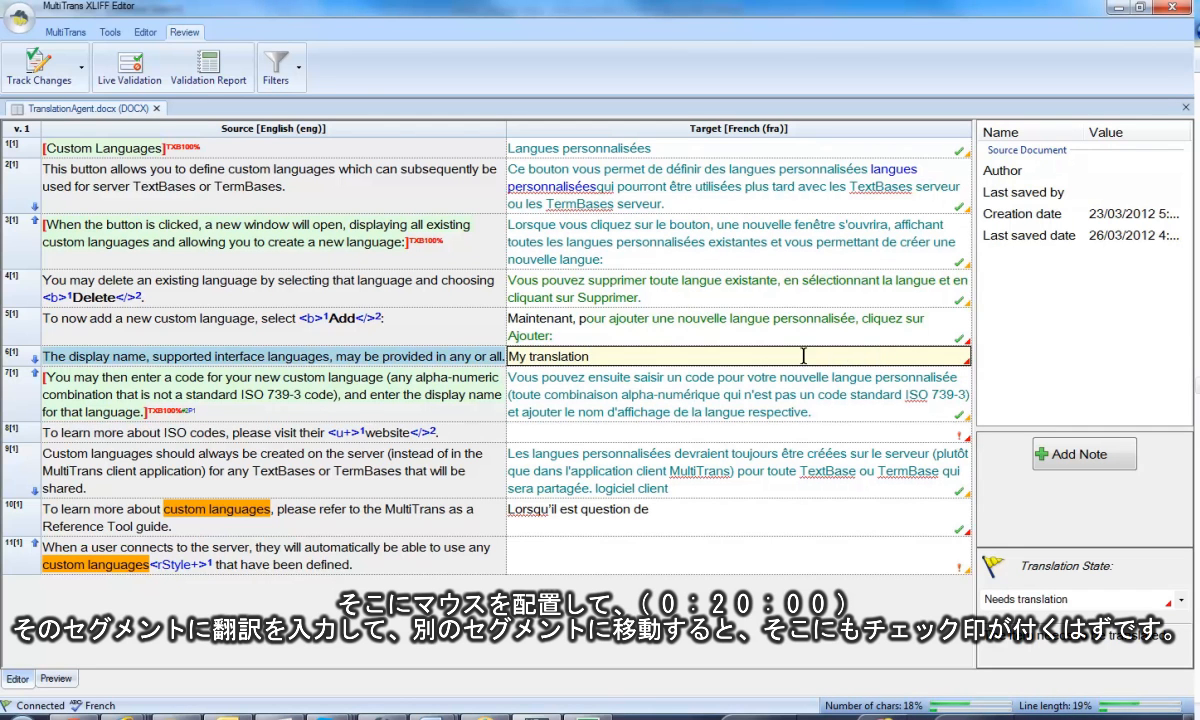
pyautogui.click(852, 402)
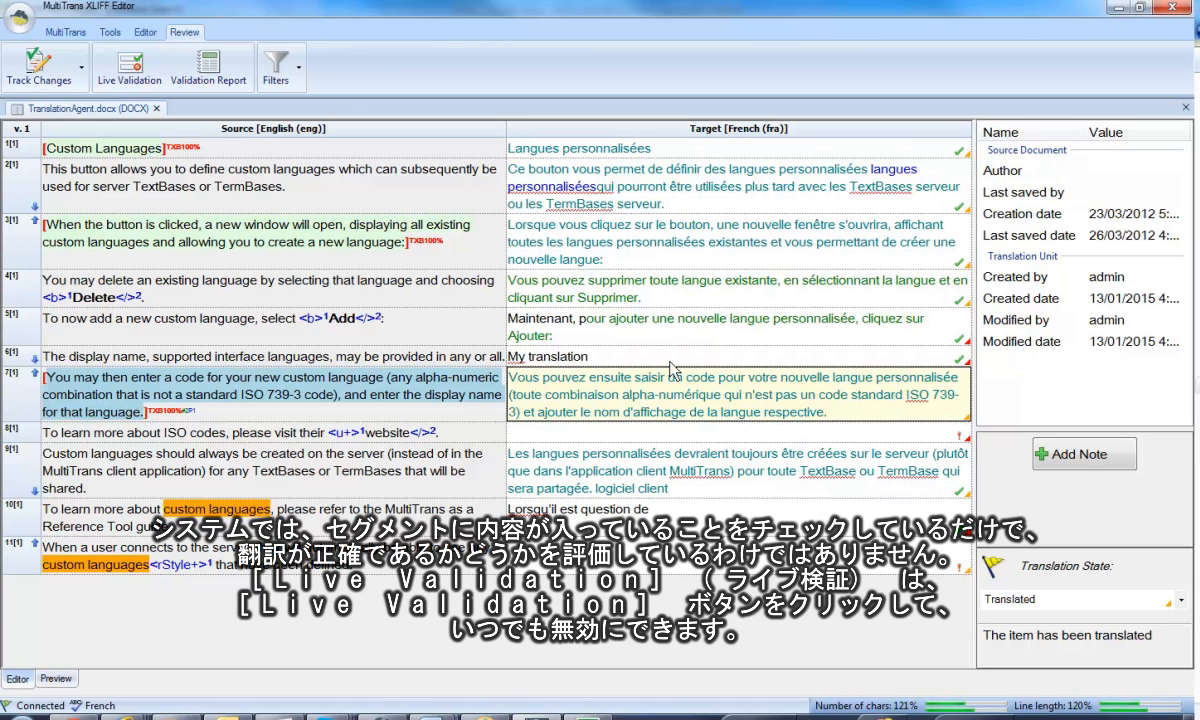
pyautogui.click(128, 78)
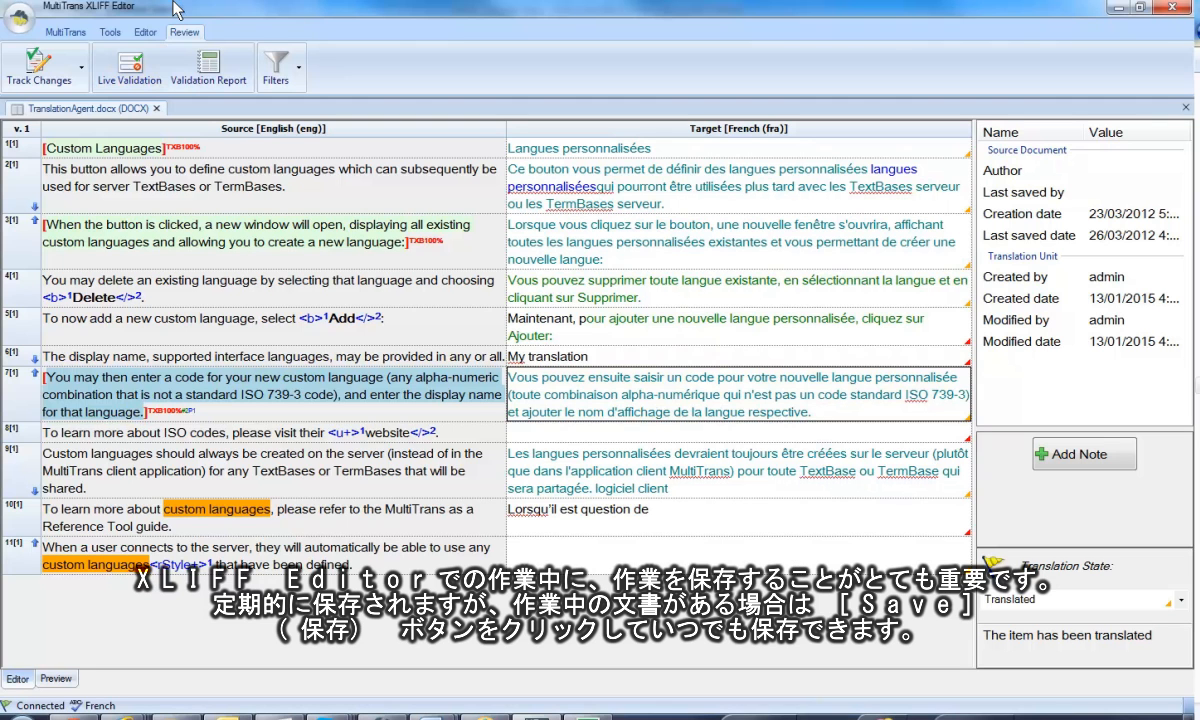
# Save the translation as an XLIFF file named "My new XLIFF document.xlf" in the Sample Documents folder.
pyautogui.click(20, 22)
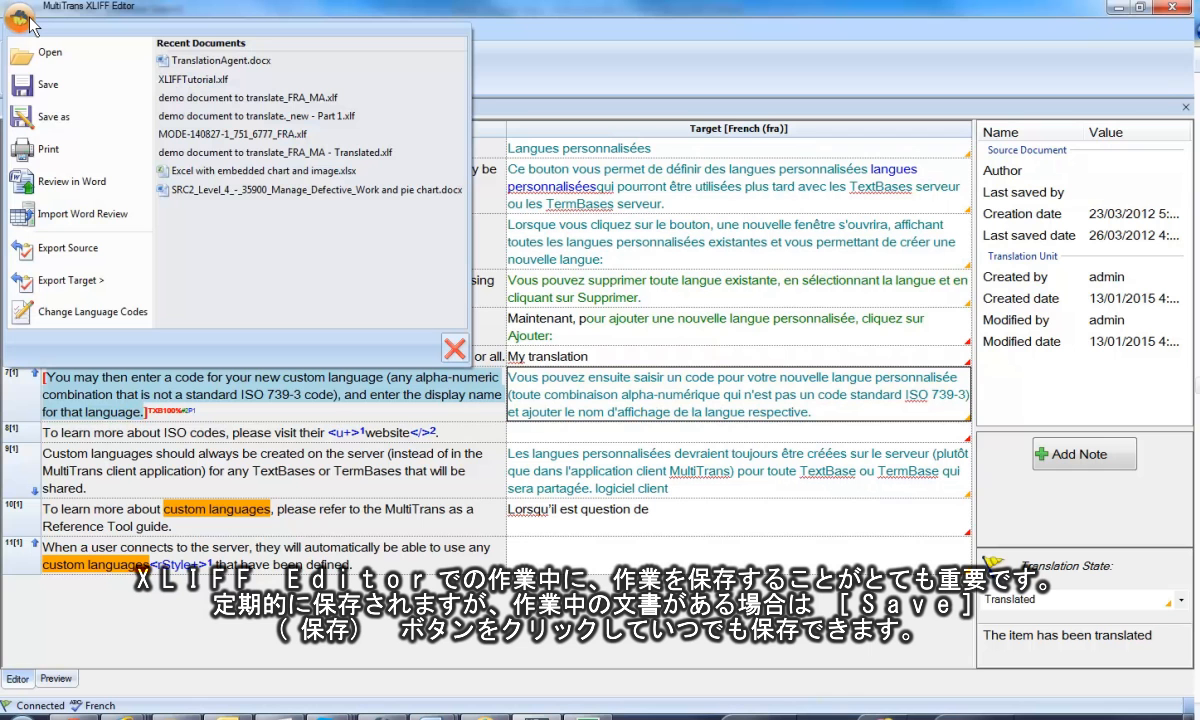
pyautogui.click(24, 88)
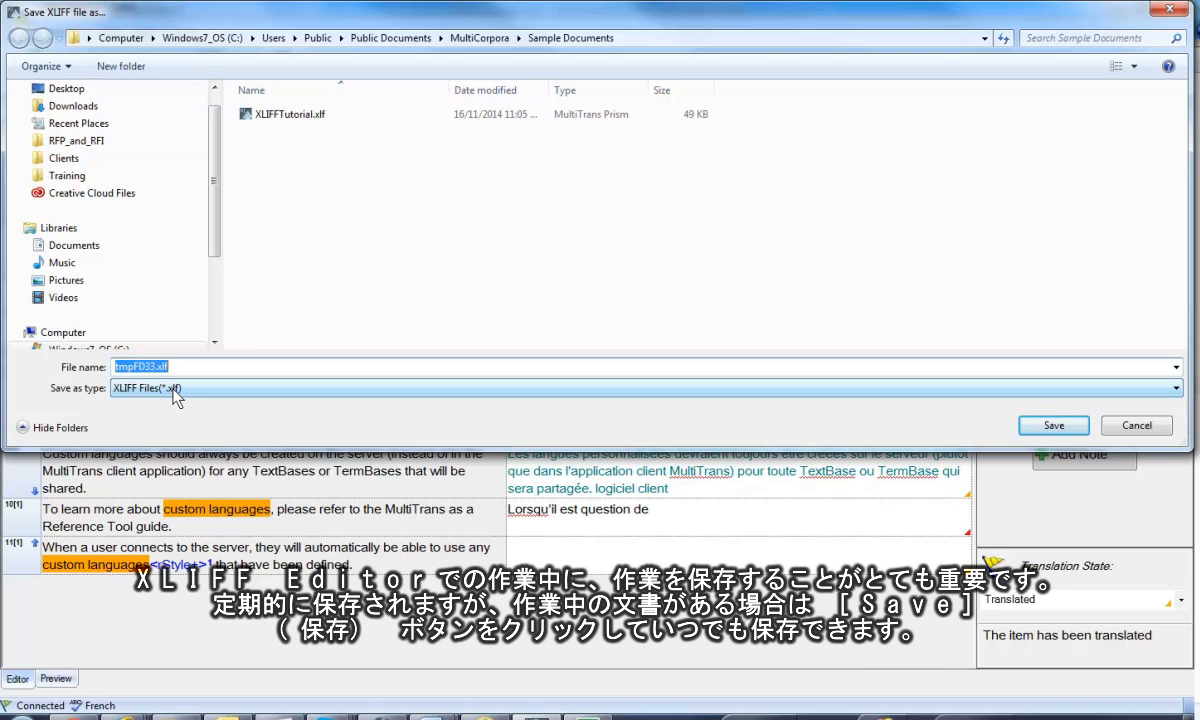
pyautogui.press('Home')
pyautogui.write('My ')
pyautogui.write('new XLIFF')
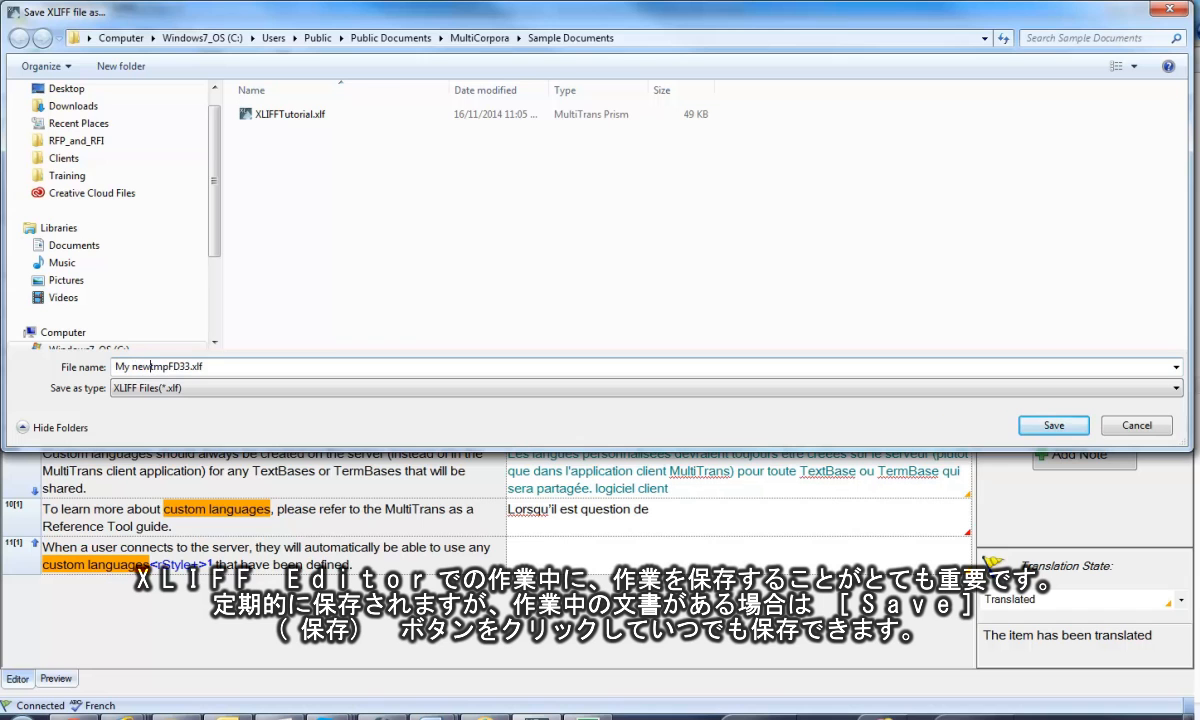
pyautogui.write(' document')
pyautogui.press('Delete')
pyautogui.press('Delete')
pyautogui.press('Delete')
pyautogui.press('Delete')
pyautogui.press('Delete')
pyautogui.press('Delete')
pyautogui.press('Delete')
pyautogui.press('BackSpace')
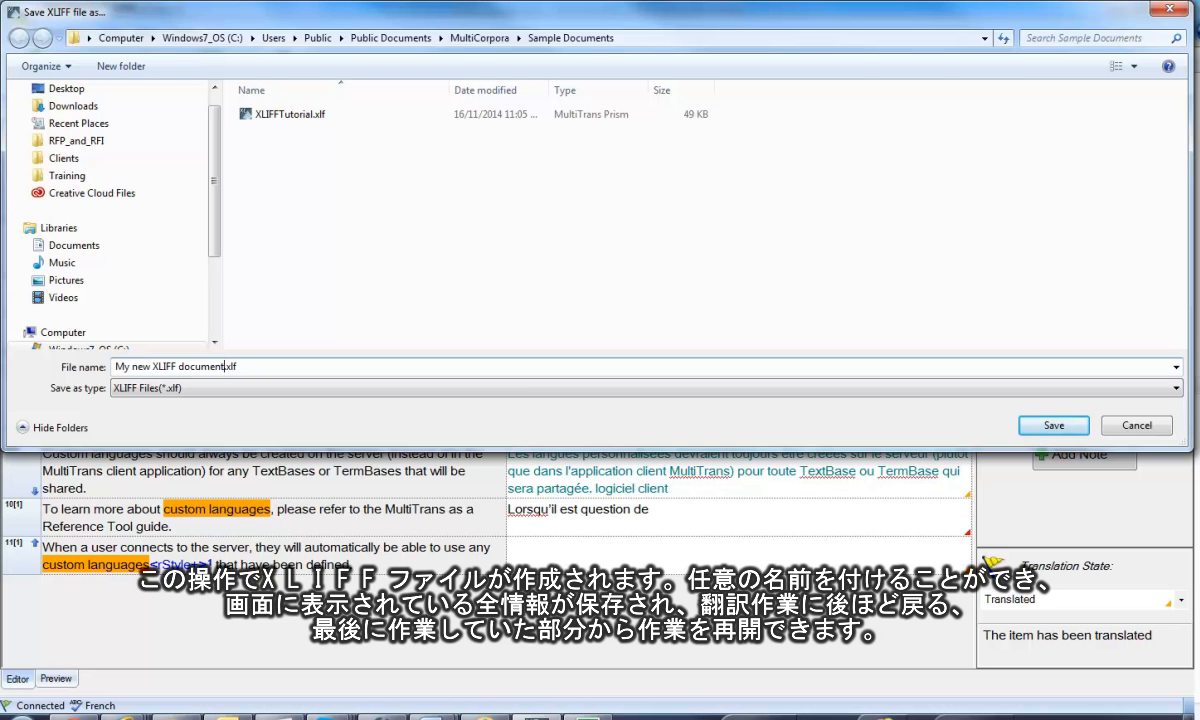
pyautogui.click(1050, 425)
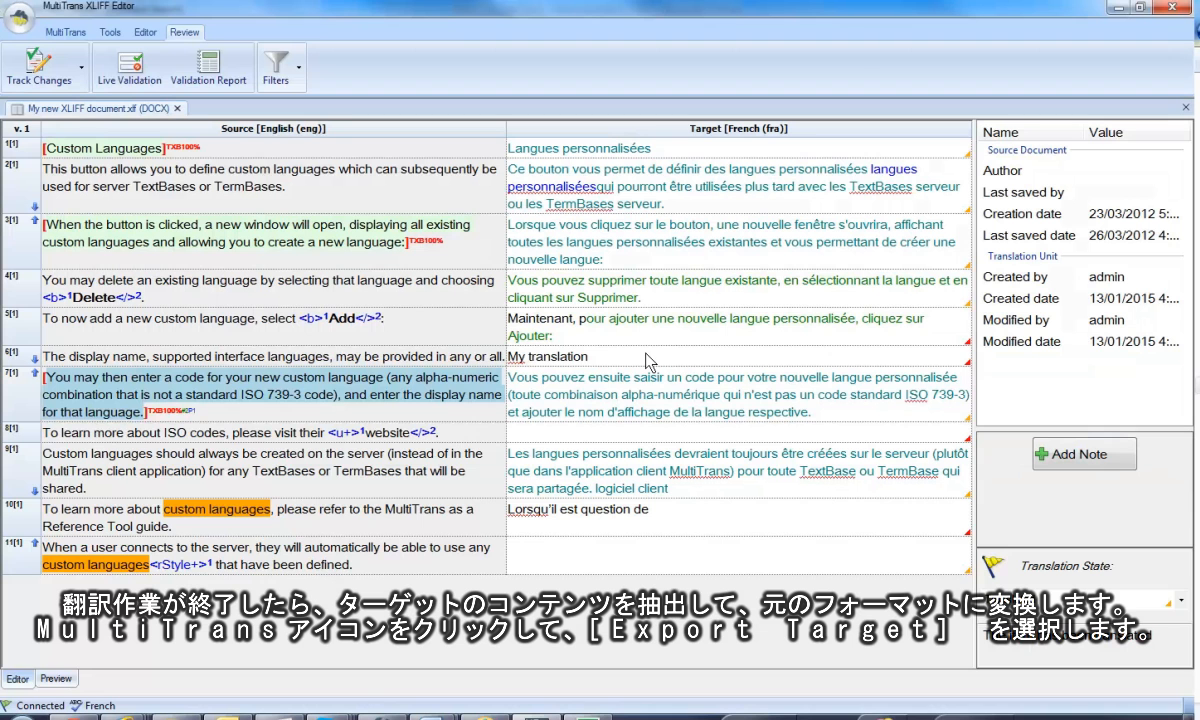
# Export the French target with empty segments as the DOCX file TranslationAgent_fra to the Sample Documents folder, and close the export results.
pyautogui.click(16, 22)
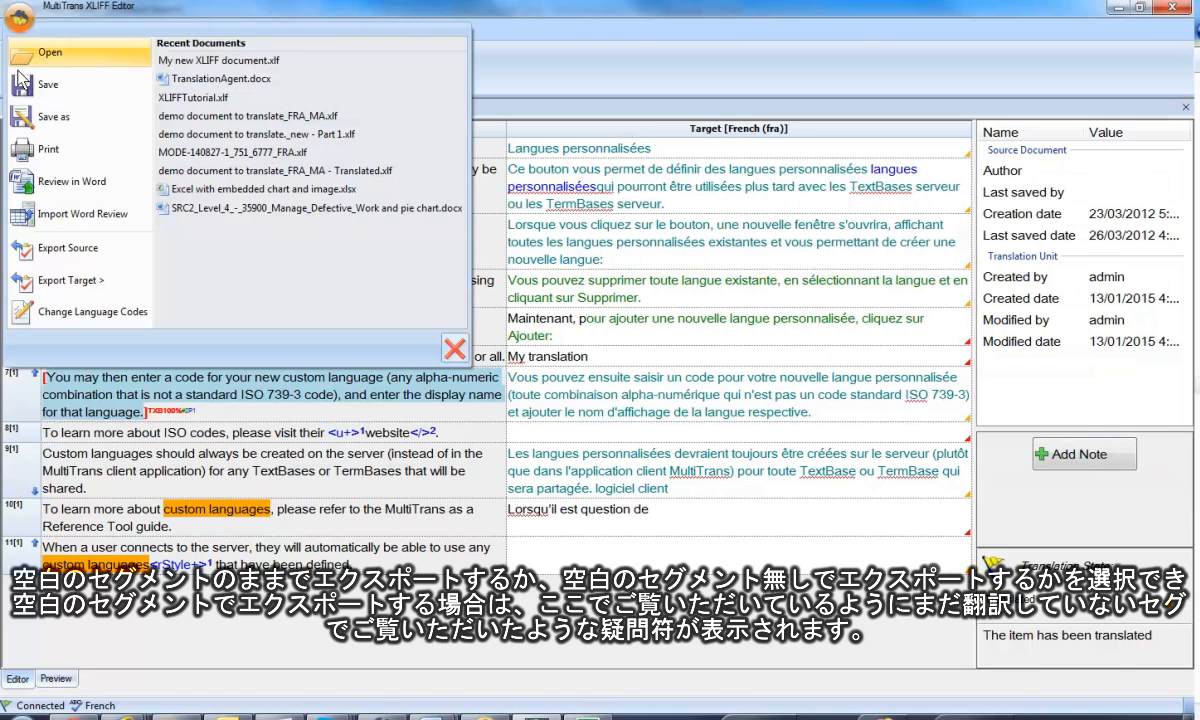
pyautogui.moveTo(20, 285)
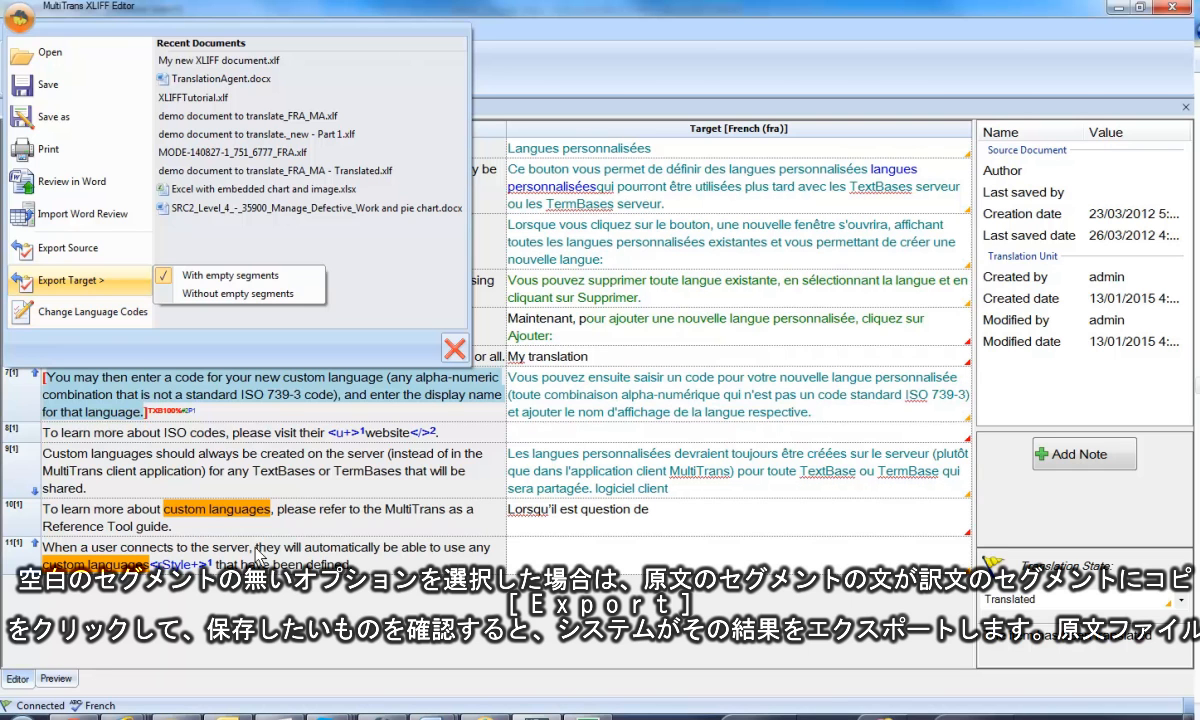
pyautogui.click(68, 284)
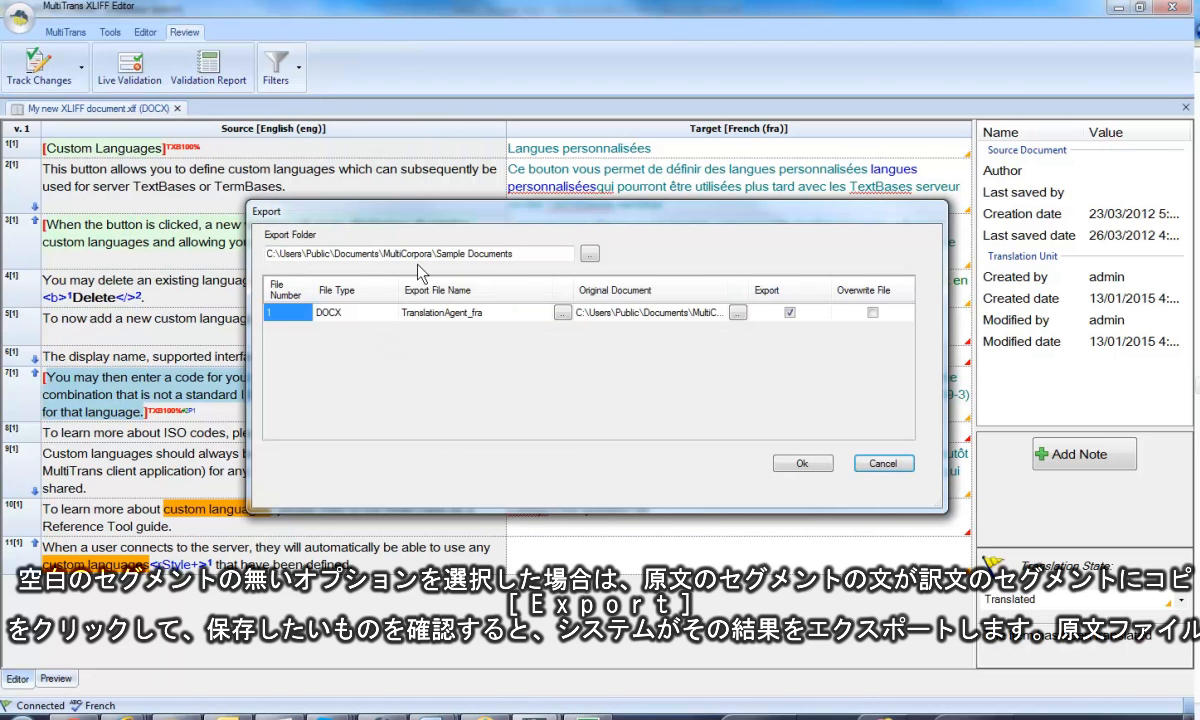
pyautogui.click(795, 462)
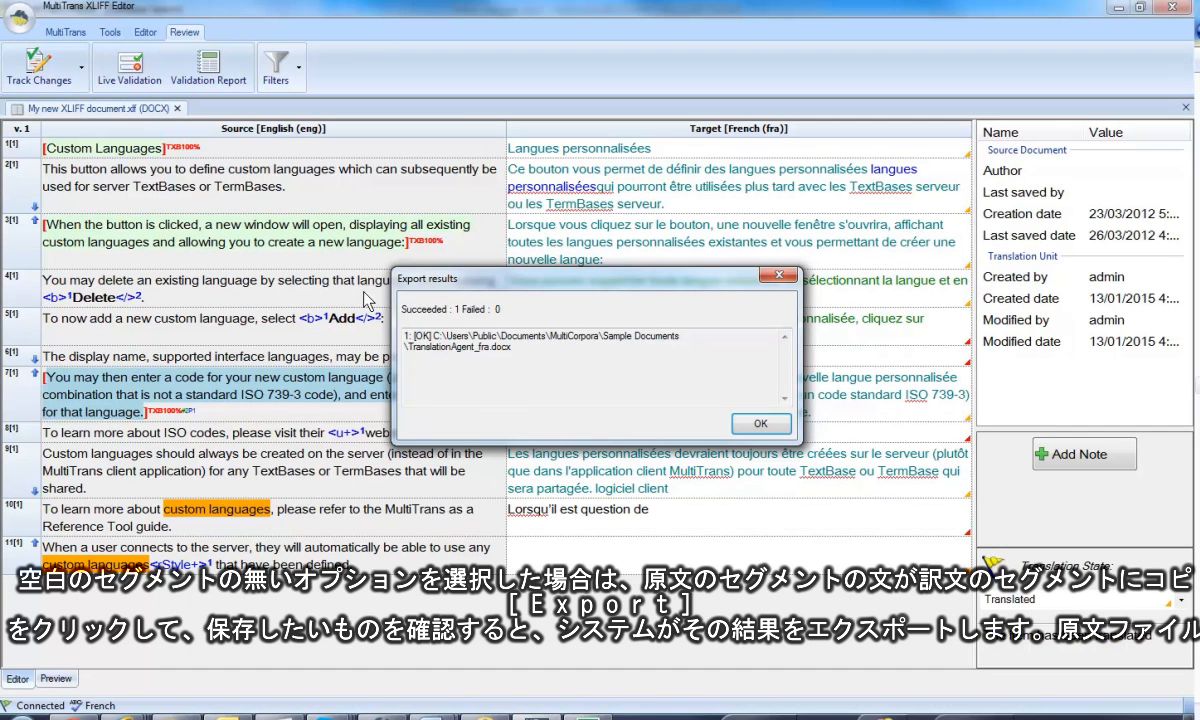
pyautogui.click(760, 423)
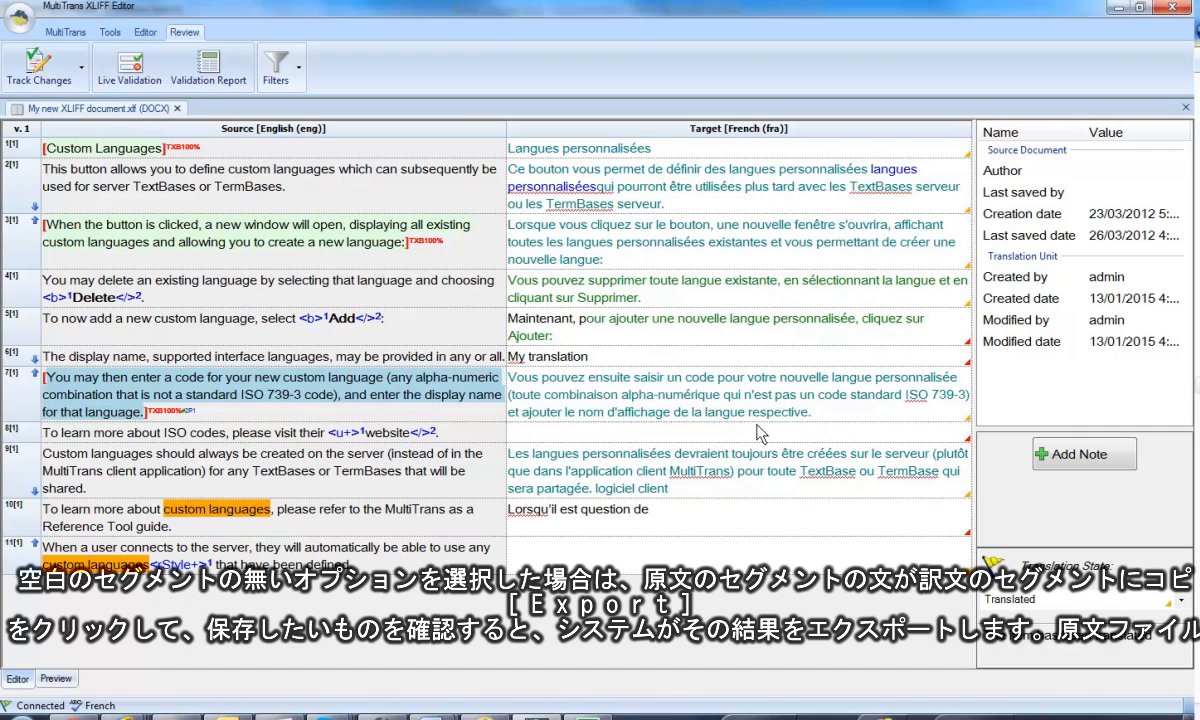